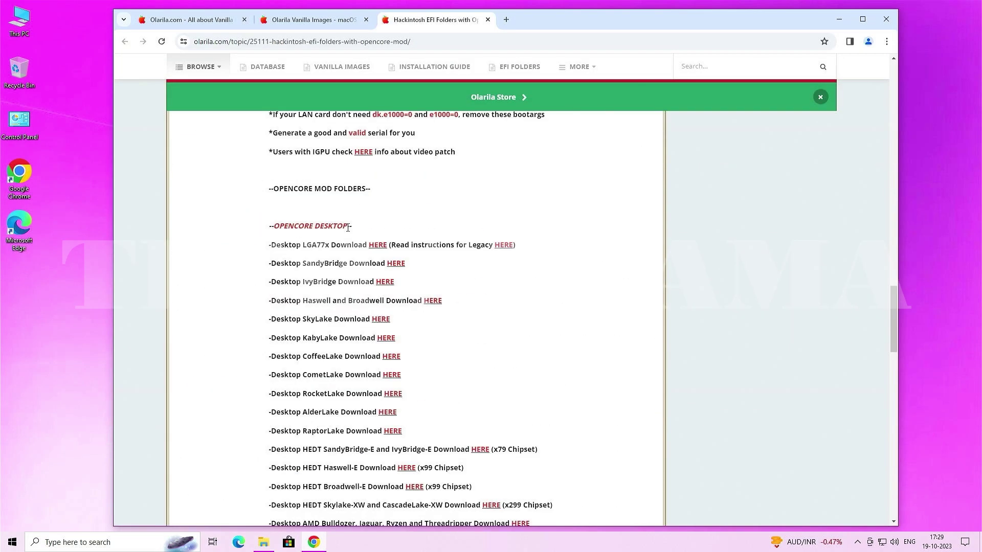
scroll(347, 228, "down", 4)
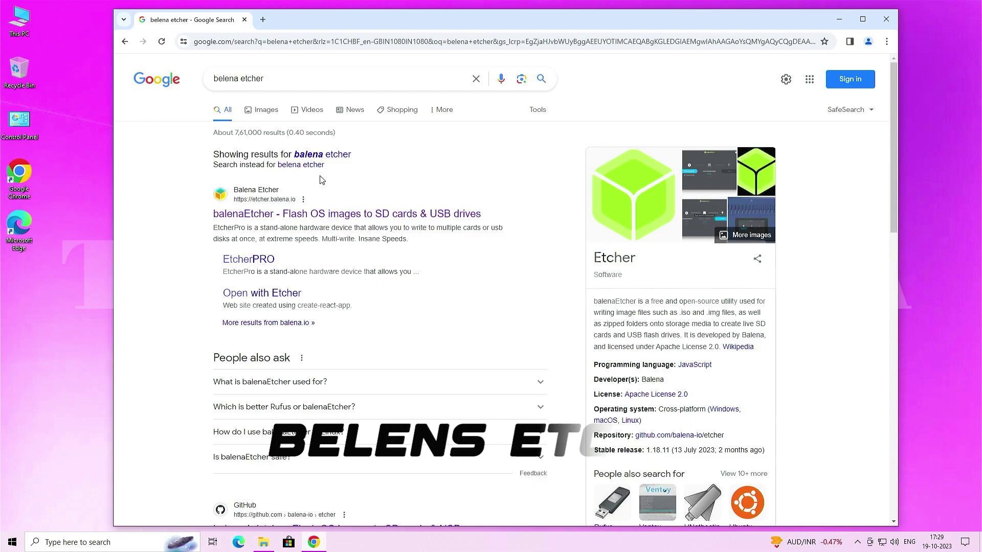
- Download portable balenaEtcher from its official site, close Chrome and open the Downloads folder
left_click(308, 217)
left_click(480, 331)
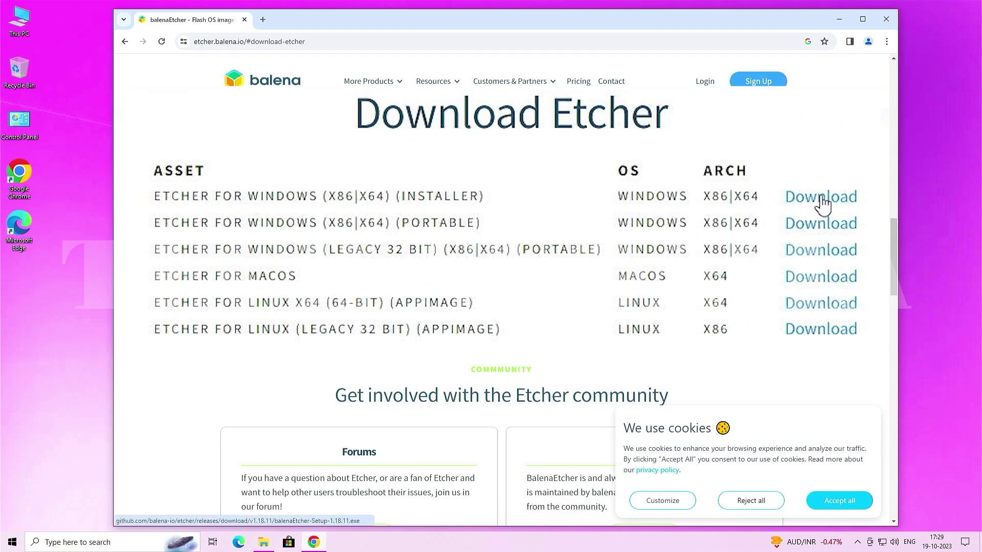
left_click(886, 19)
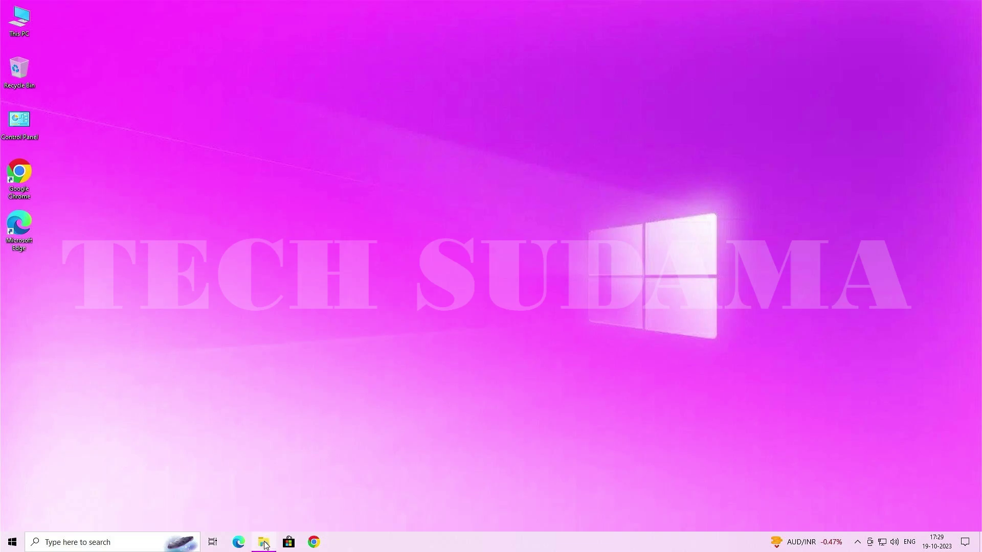
left_click(263, 542)
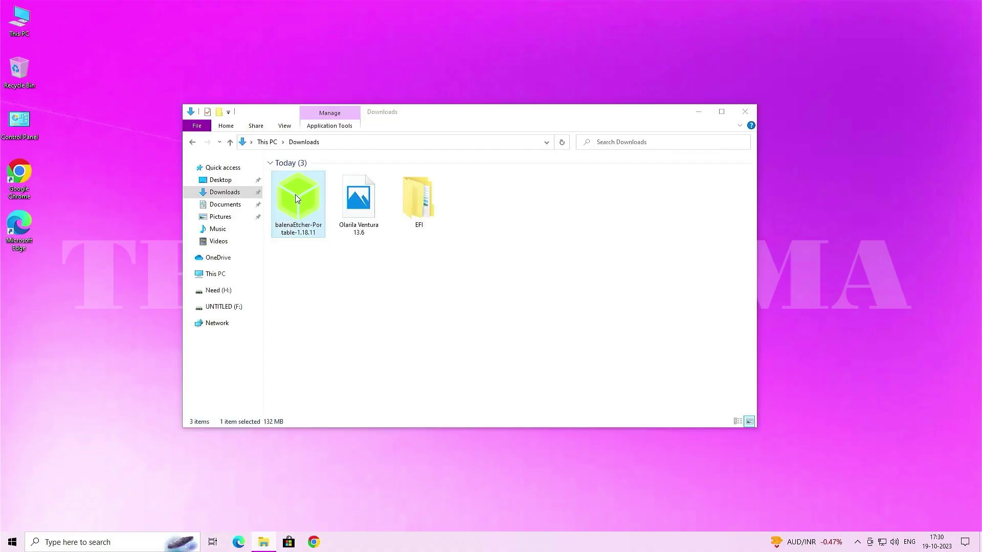
- Flash the Olarila Ventura 13.6 image from Downloads to the SanDisk USB drive in balenaEtcher
double_click(297, 197)
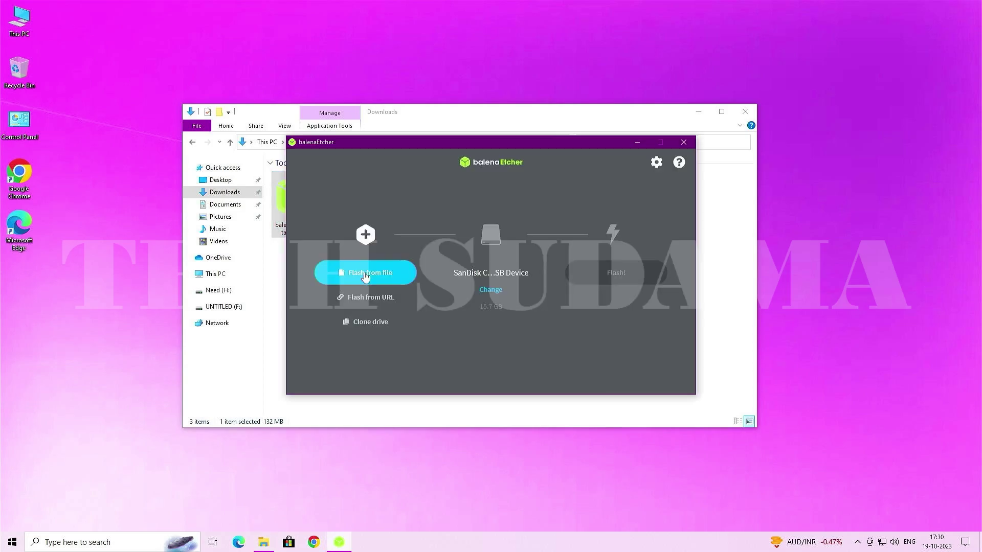
left_click(364, 275)
left_click(331, 241)
left_click(413, 238)
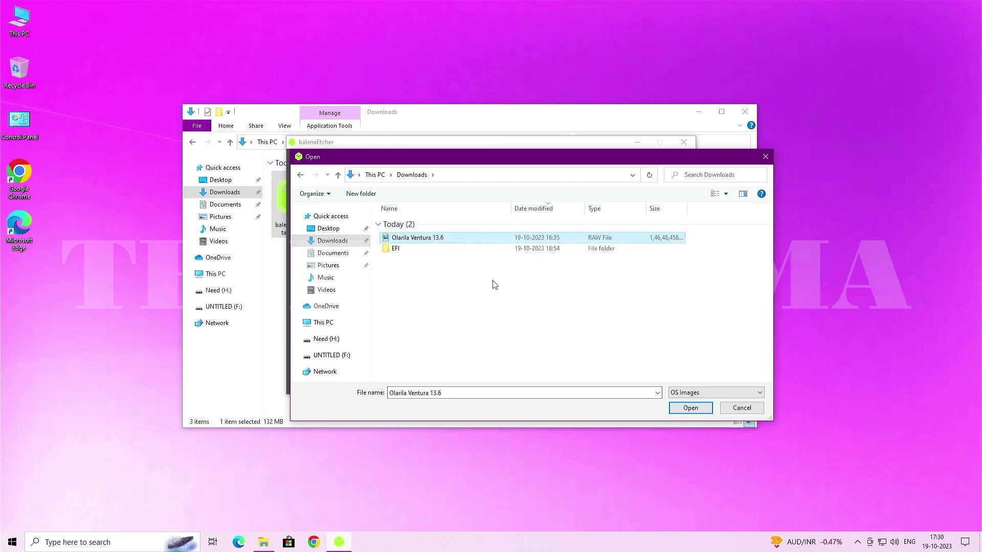
left_click(681, 407)
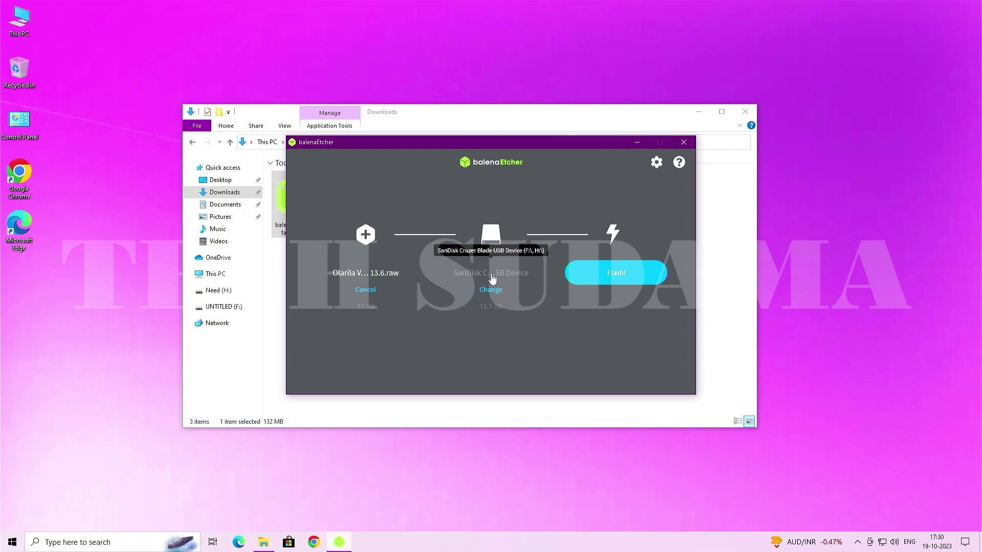
left_click(603, 272)
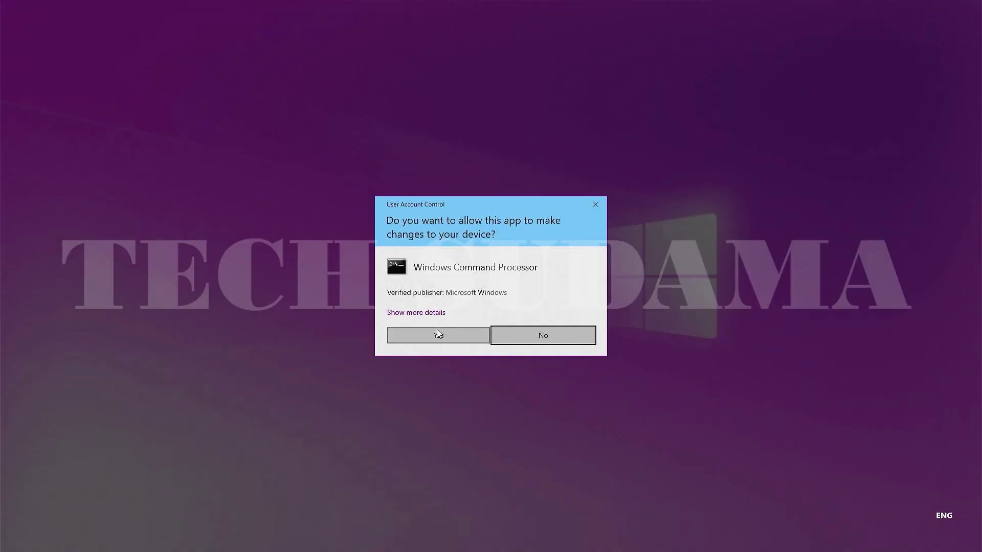
left_click(437, 330)
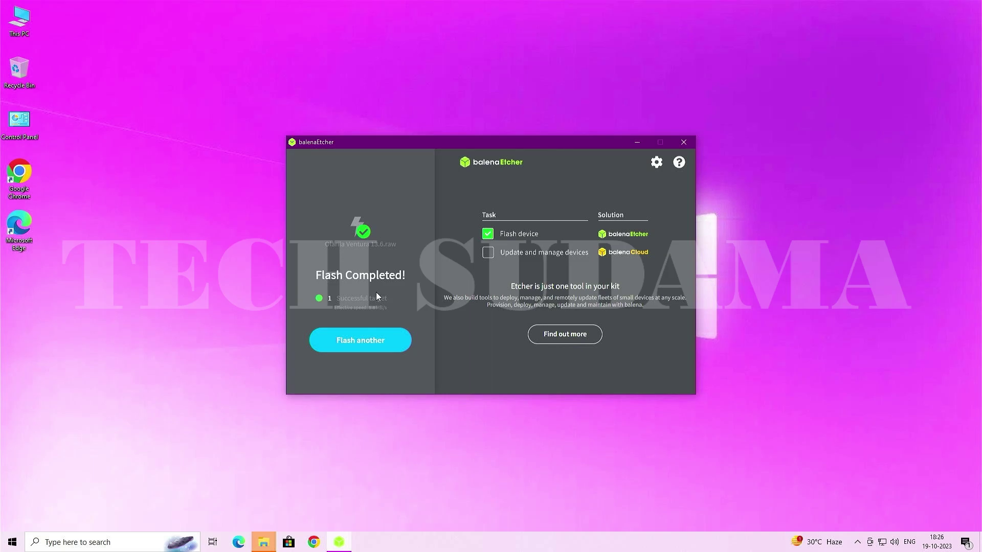
- Close balenaEtcher, dismiss the prompt to format drive F:, and open Downloads
left_click(683, 141)
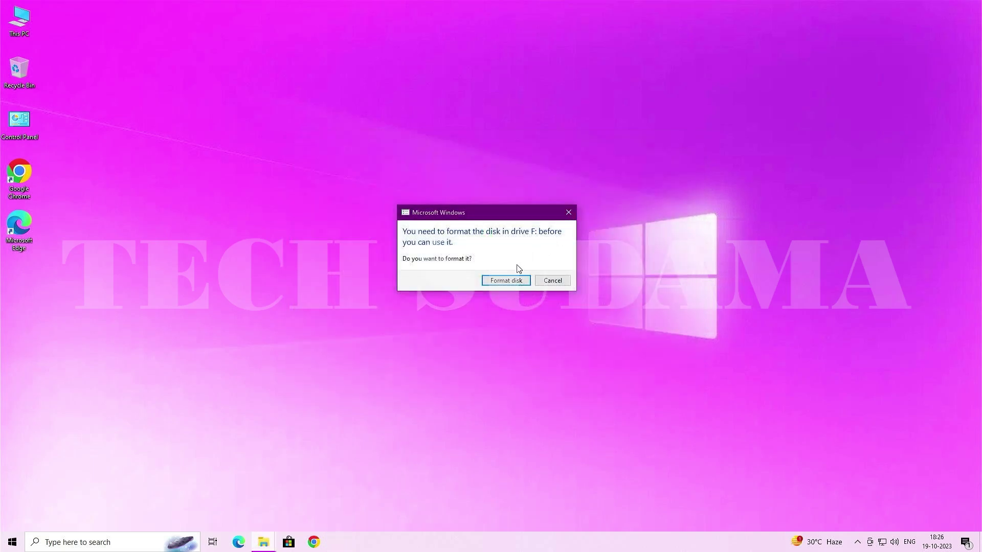
left_click(567, 213)
left_click(263, 542)
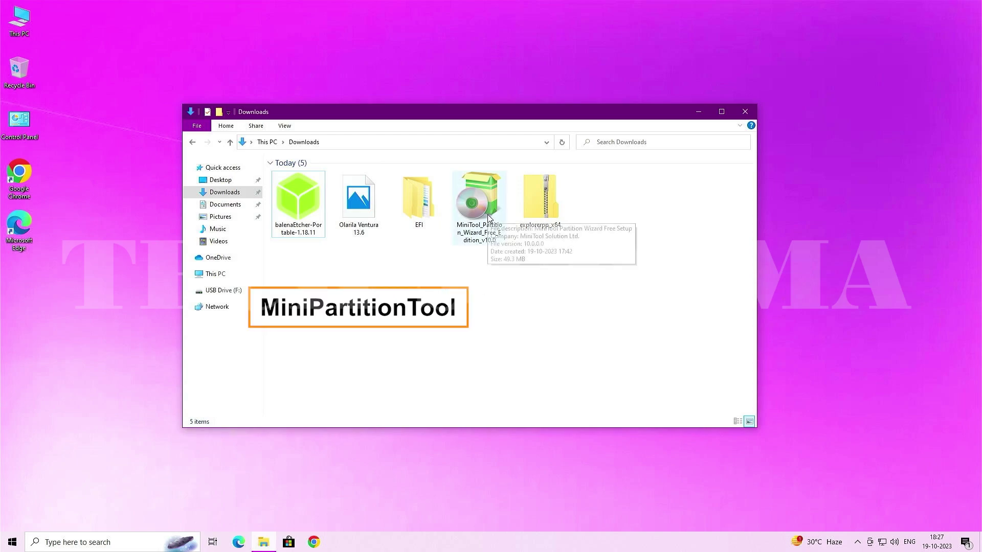
- Select the explorerpp_x64 zip archive and bring up its Extract All action
left_click(540, 200)
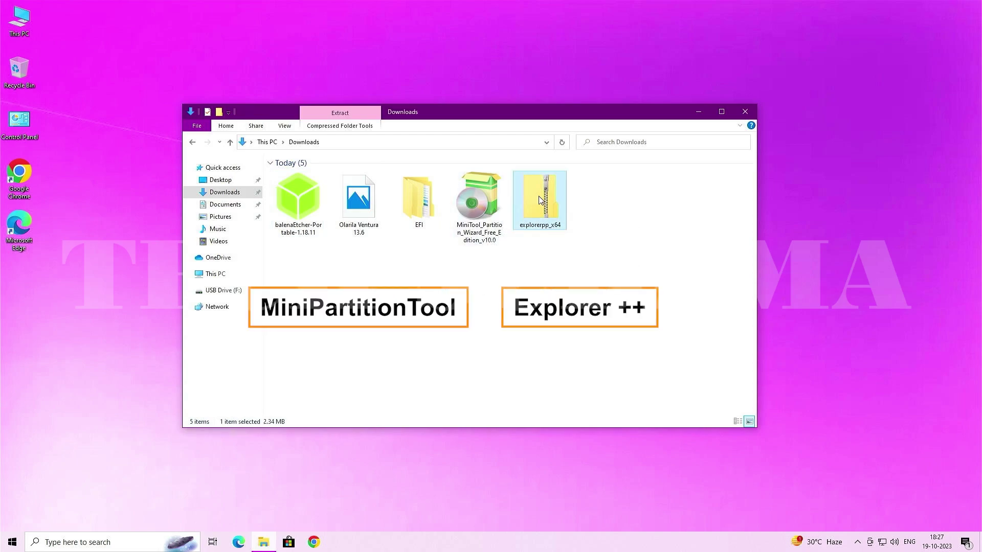
key("shift+Left")
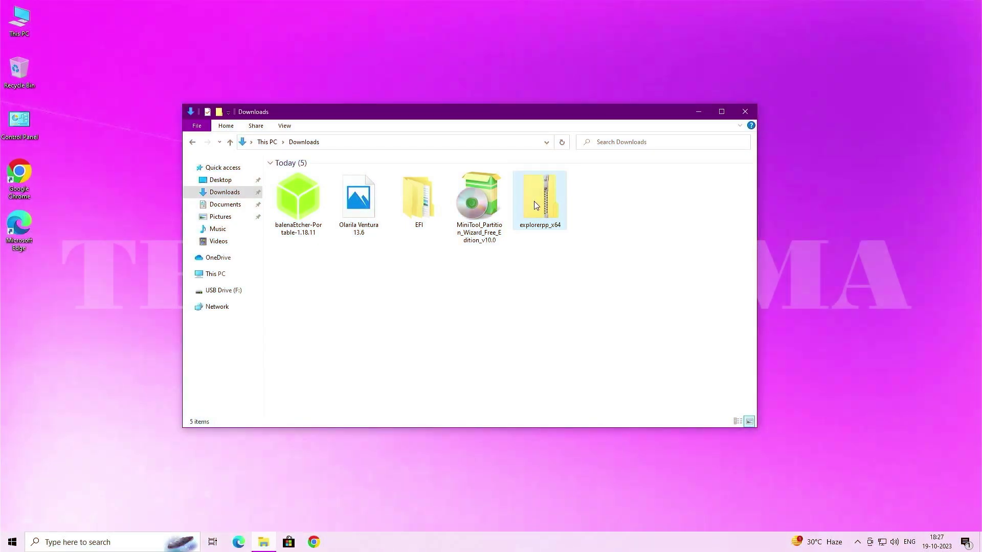
left_click(533, 201)
right_click(534, 204)
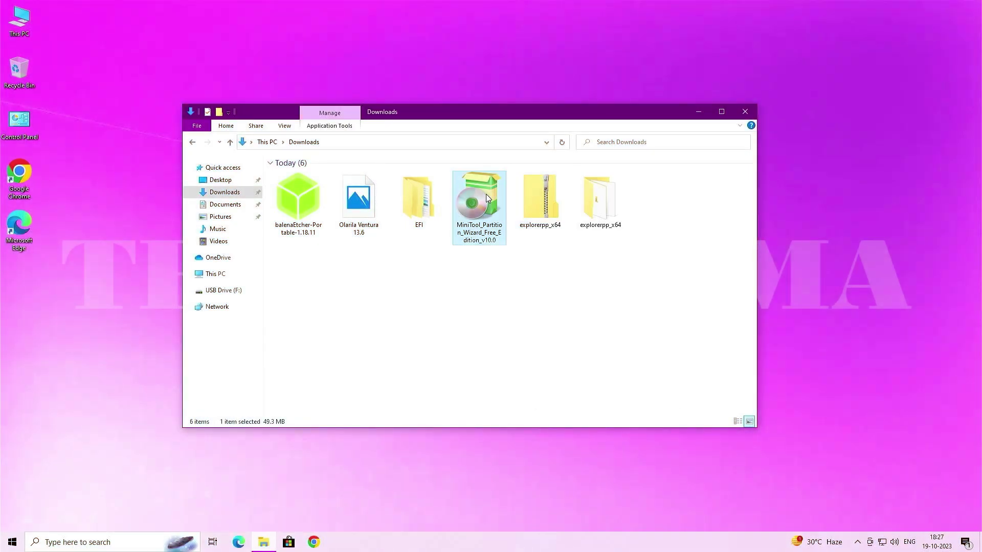
- Install MiniTool Partition Wizard Free with the default location and Start Menu folder, launching it at finish
double_click(486, 196)
left_click(434, 343)
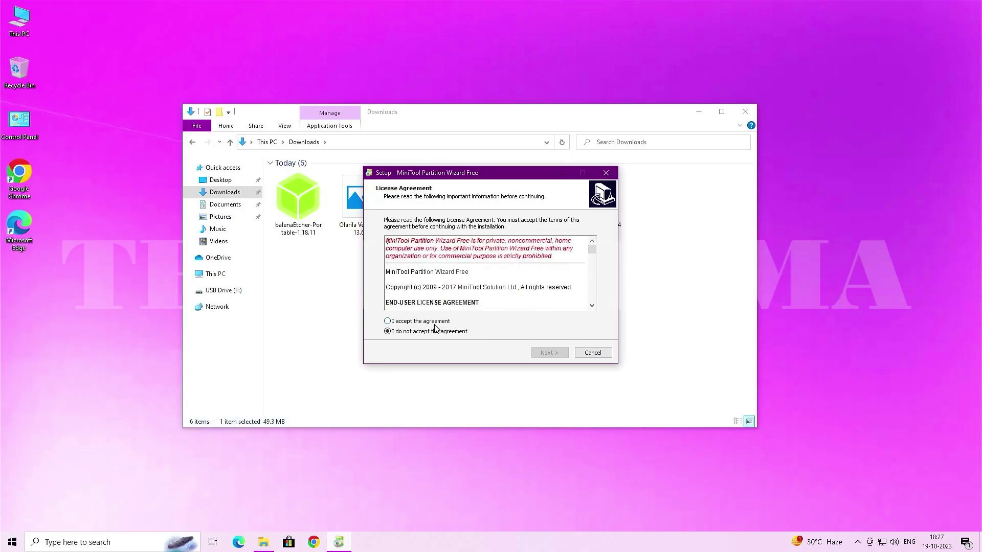
left_click(541, 351)
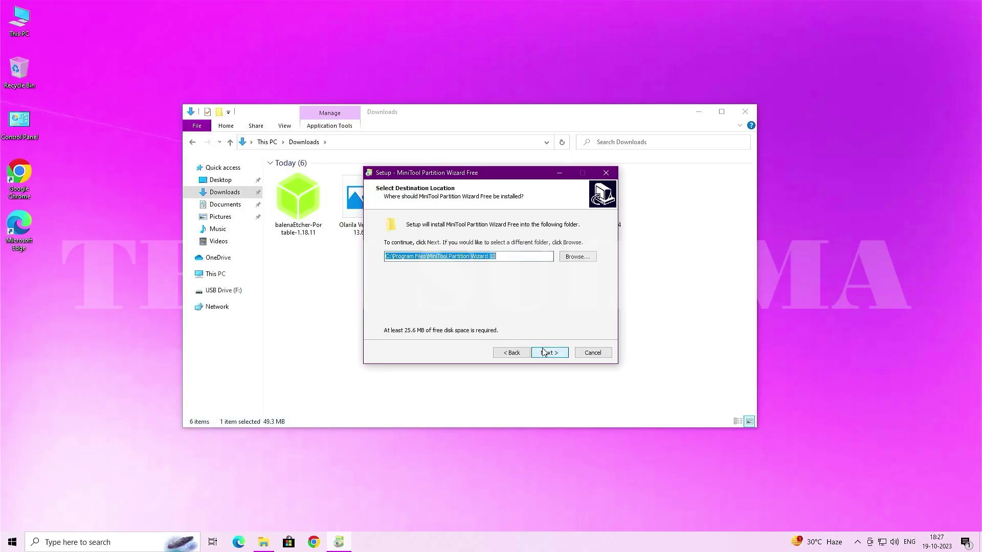
left_click(547, 352)
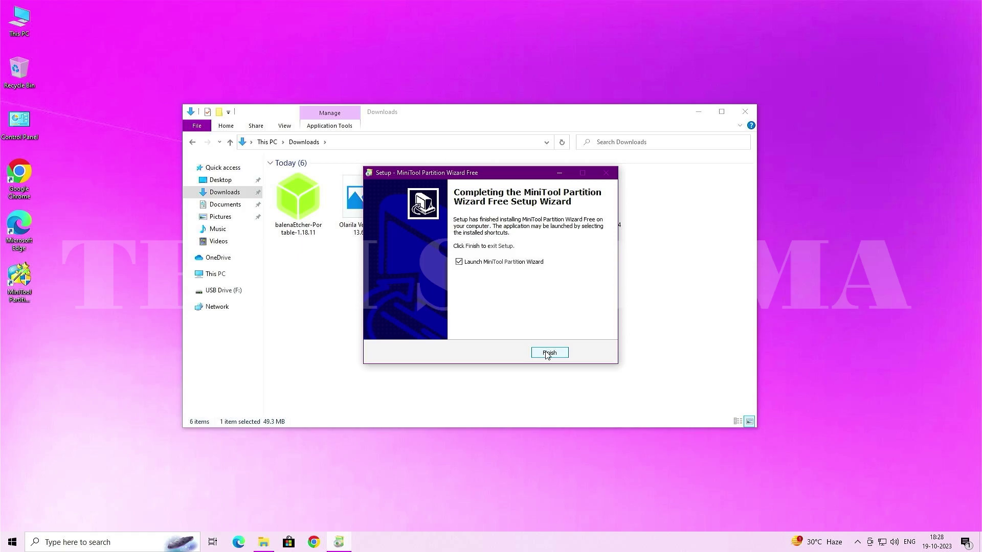
left_click(547, 353)
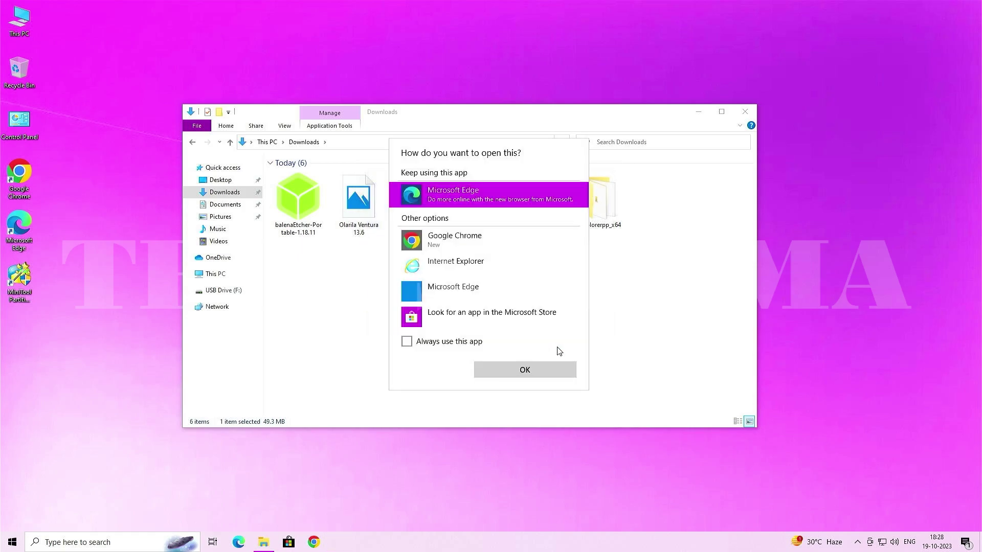
left_click(642, 326)
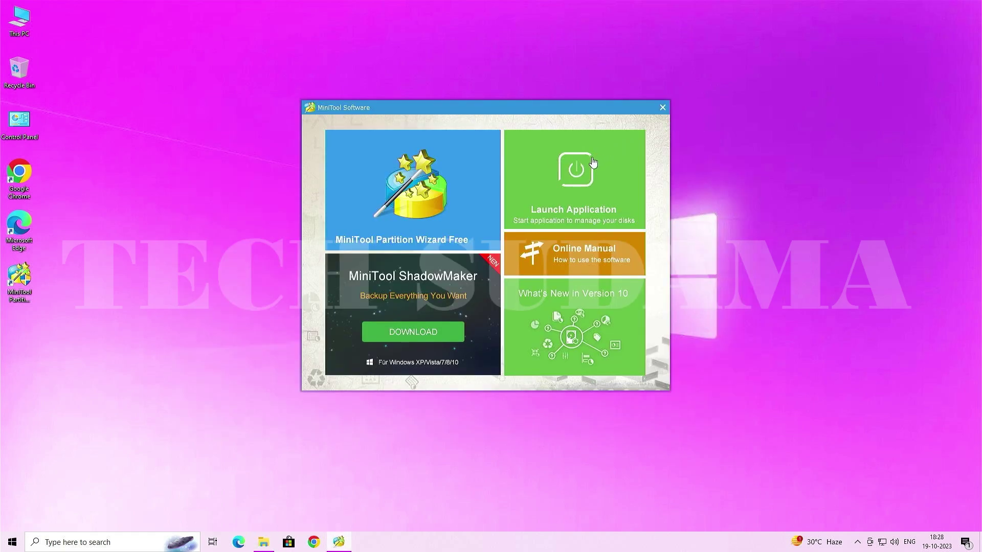
- Change Disk 3's EFI partition letter to G:, apply the change, and close Partition Wizard
left_click(584, 168)
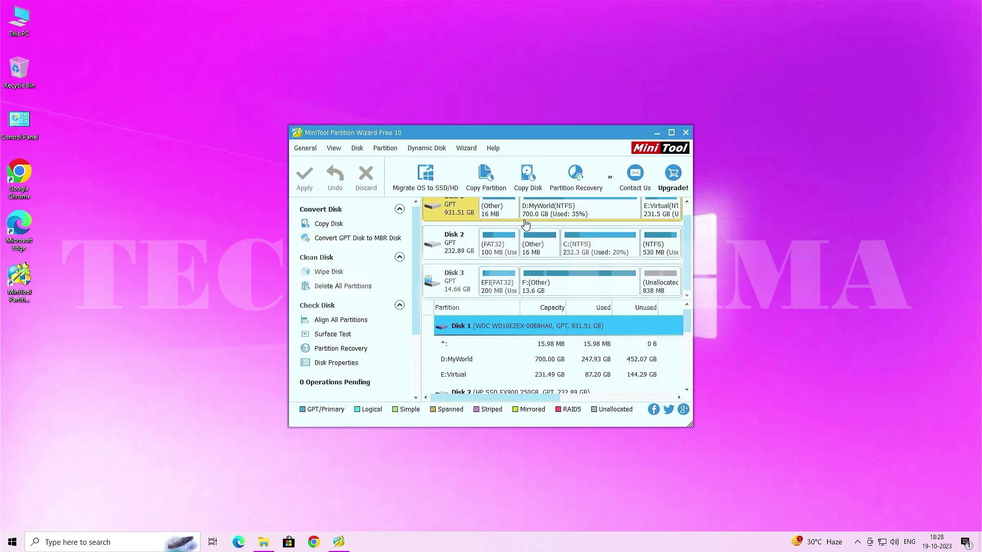
left_click(456, 278)
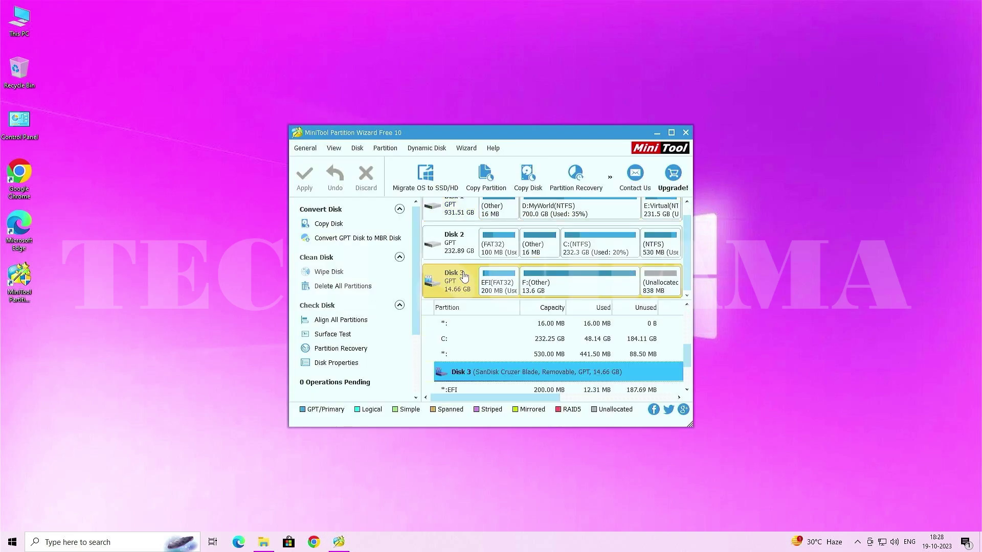
left_click(489, 283)
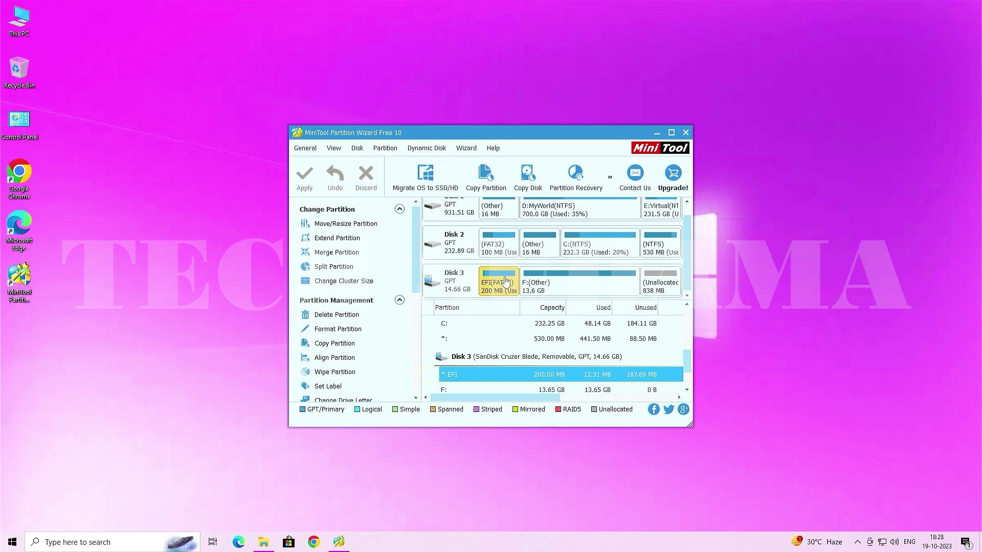
right_click(498, 280)
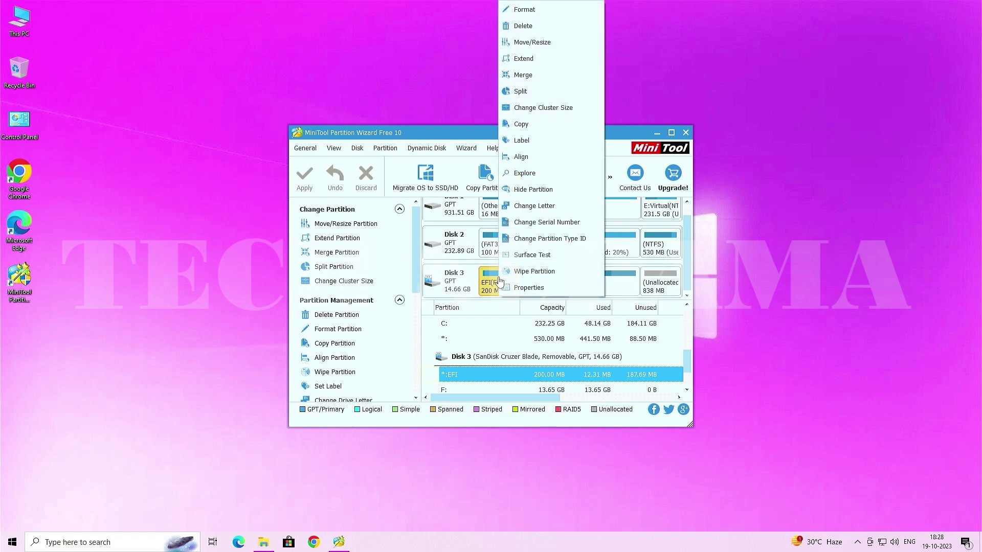
left_click(526, 205)
left_click(527, 311)
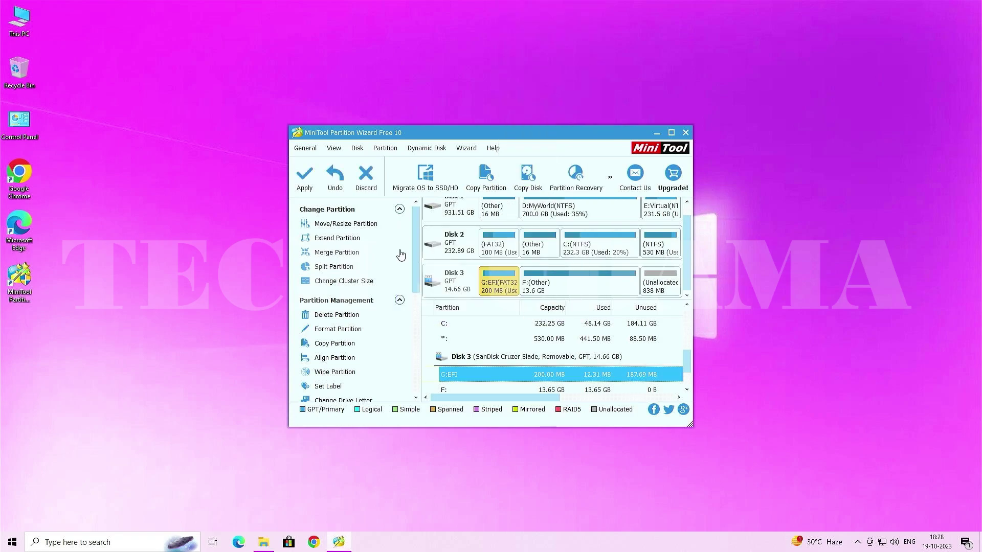
left_click(317, 185)
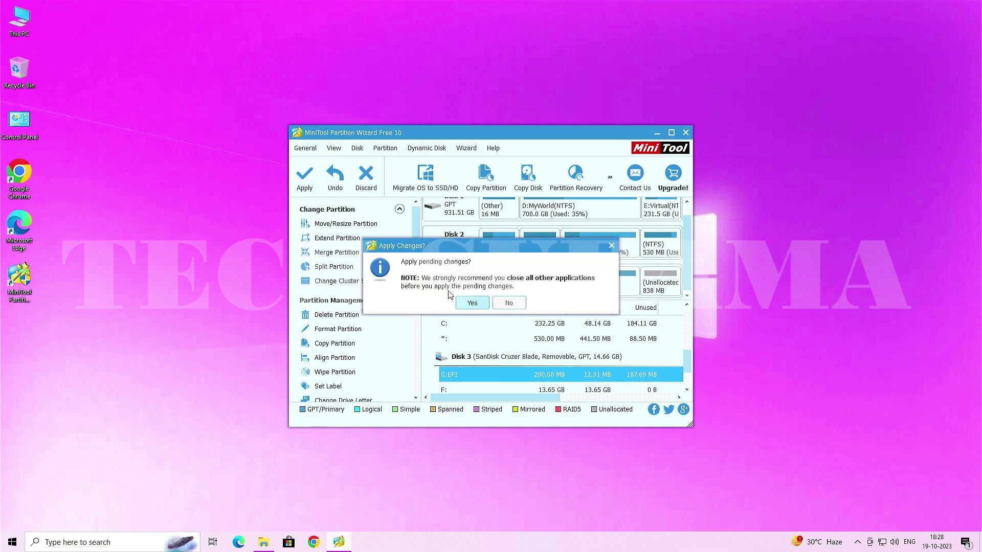
left_click(471, 303)
left_click(491, 299)
left_click(683, 136)
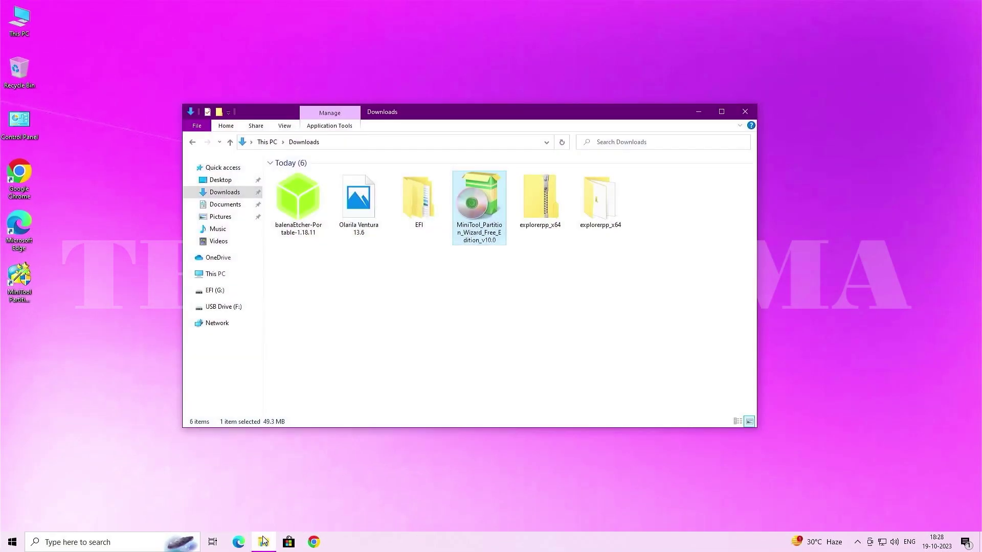
- Run Explorer++ from the extracted explorerpp_x64 folder as administrator
double_click(599, 201)
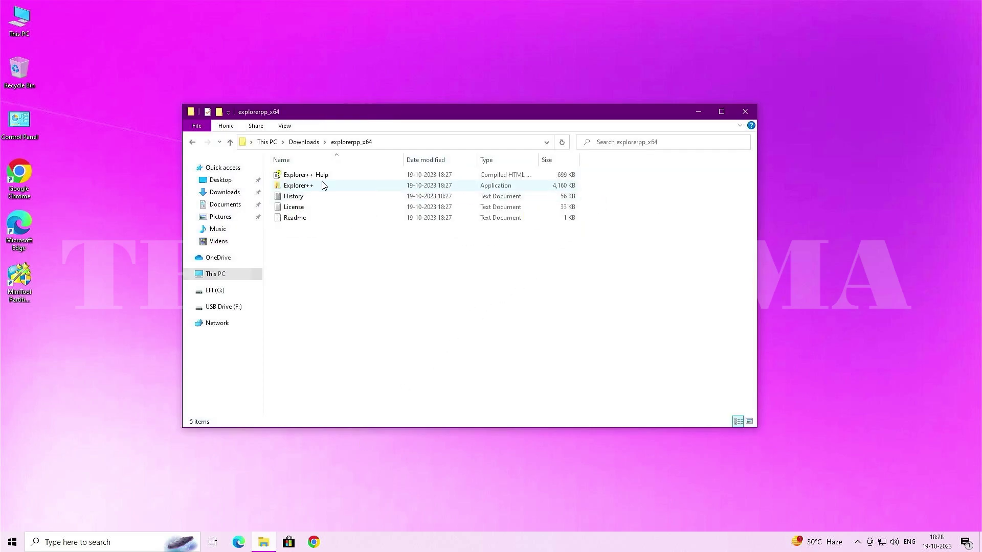
left_click(309, 187)
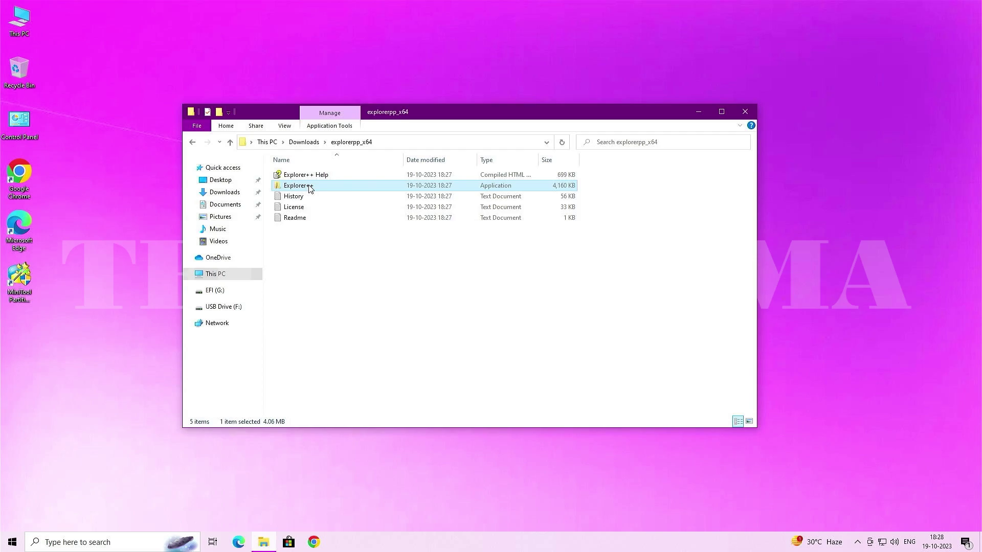
right_click(309, 188)
left_click(343, 203)
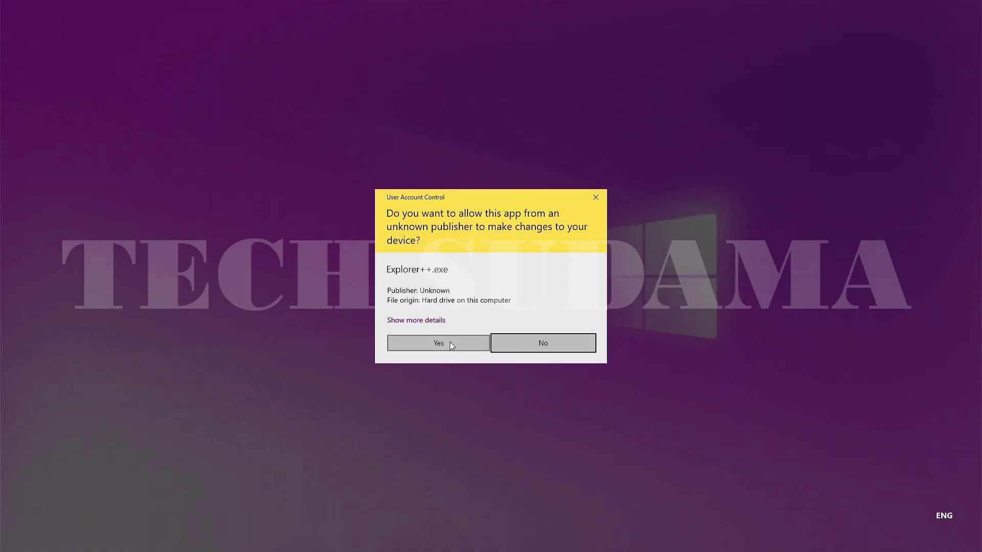
left_click(450, 342)
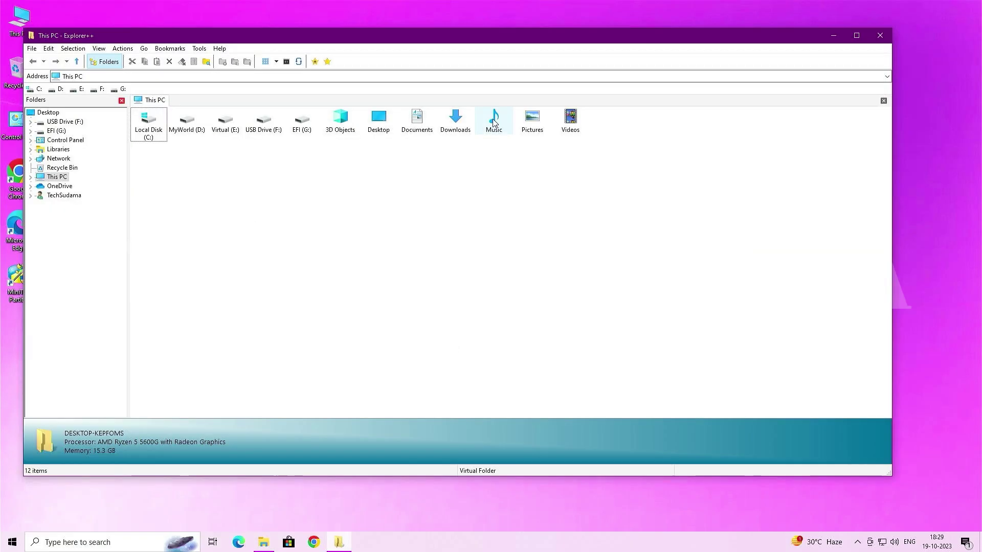
- Copy the Downloads EFI folder onto EFI (G:), replacing existing files, then close Explorer++
double_click(456, 123)
left_click(158, 121)
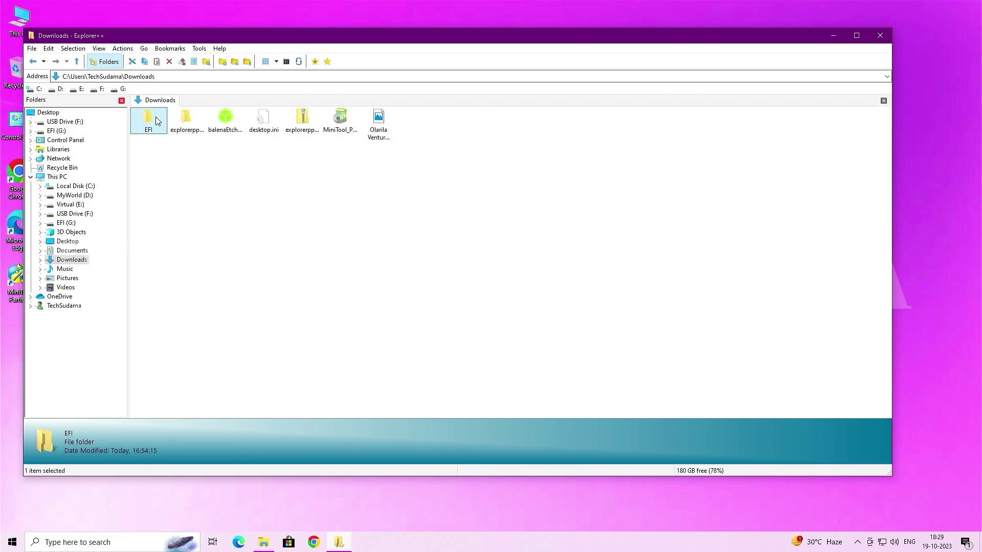
key("alt+Left")
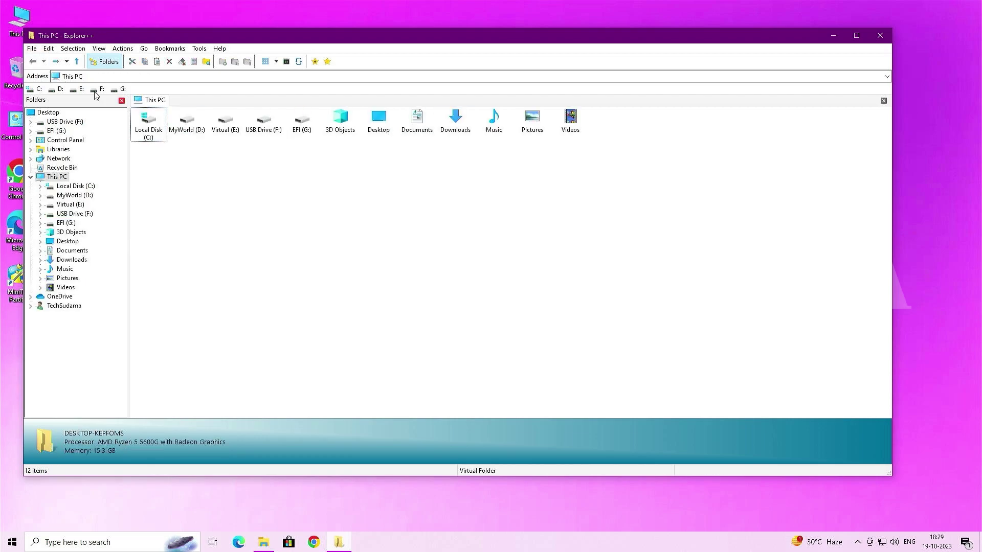
double_click(301, 123)
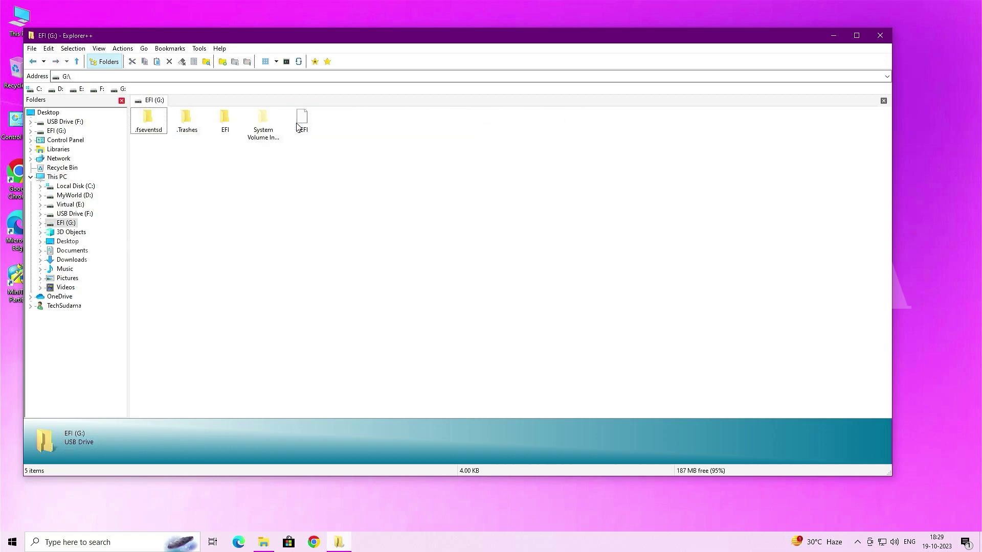
right_click(237, 183)
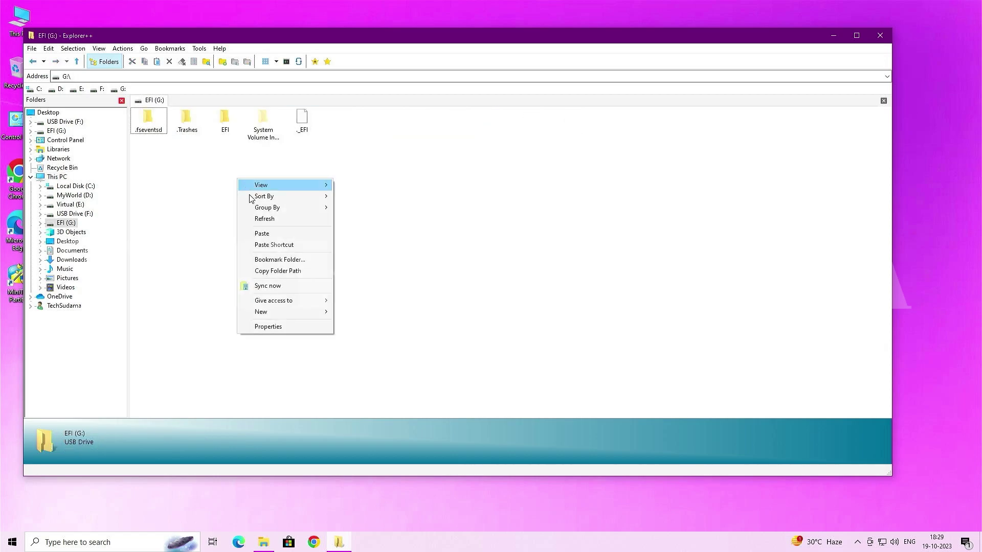
left_click(266, 231)
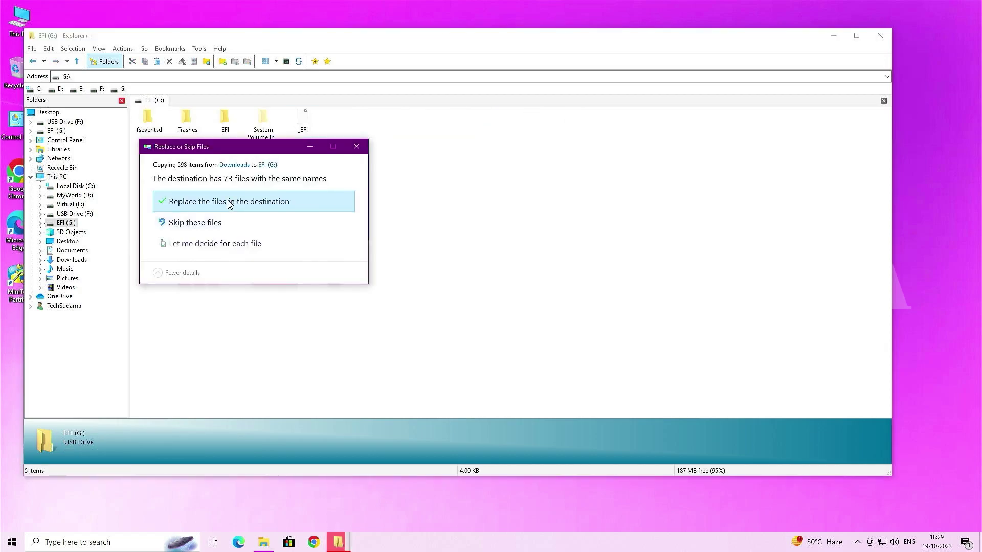
left_click(230, 202)
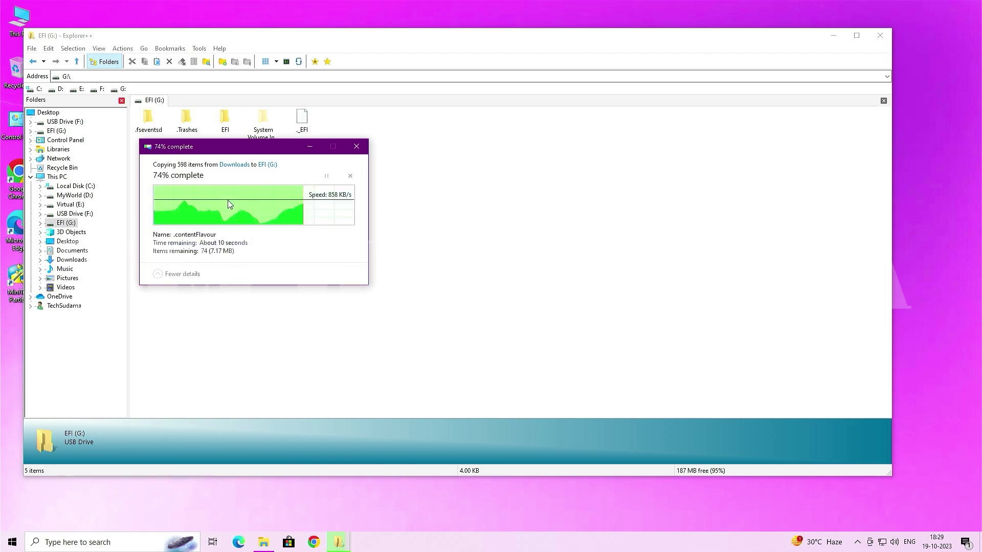
left_click(878, 35)
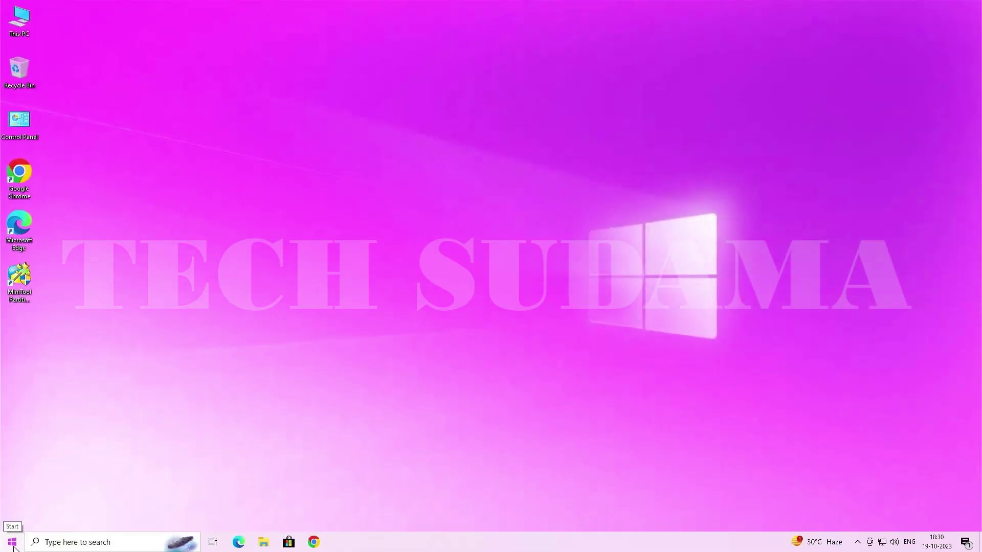
- In Disk Management, shrink the C: partition by 131077 MB to free 128 GB
right_click(12, 545)
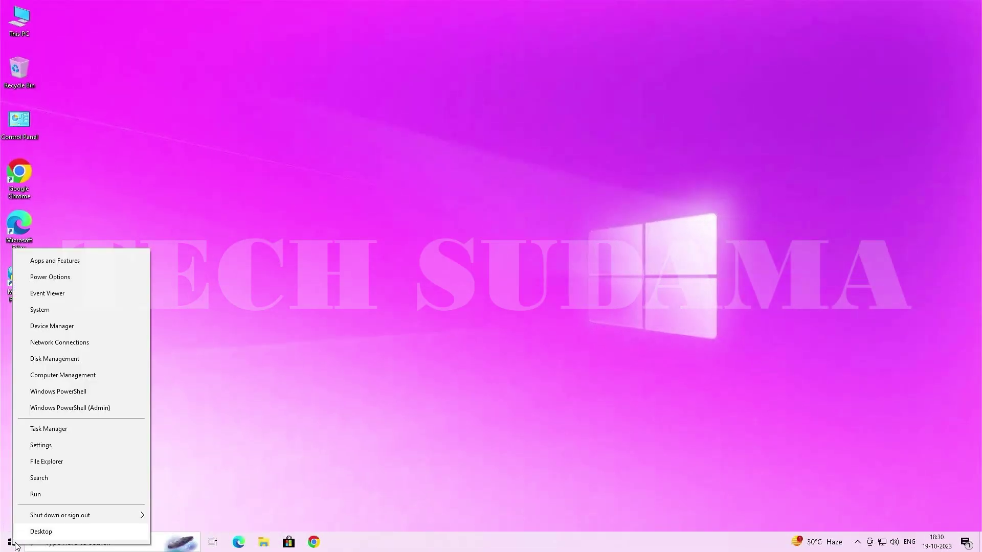
left_click(53, 360)
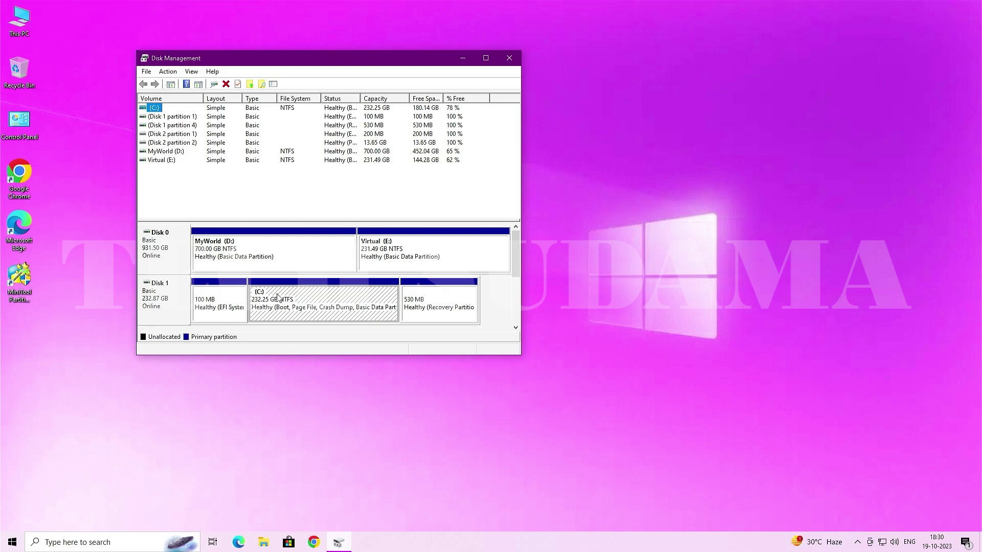
right_click(311, 296)
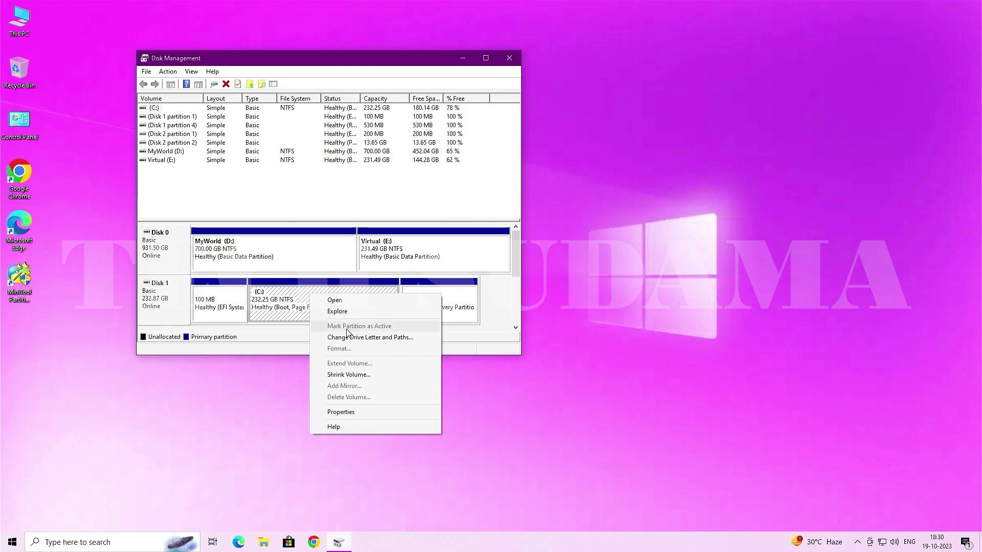
left_click(349, 375)
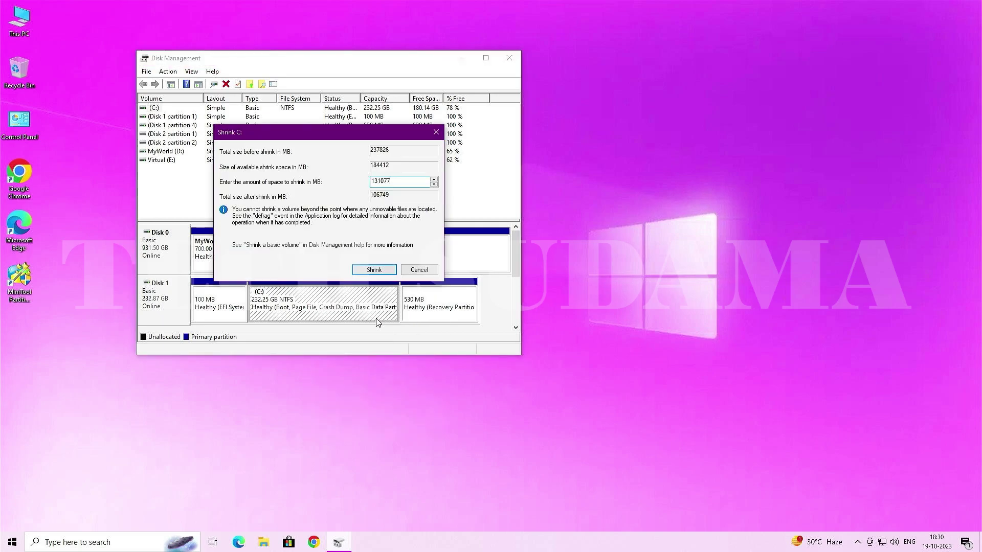
left_click_drag(389, 178, 372, 178)
left_click(373, 275)
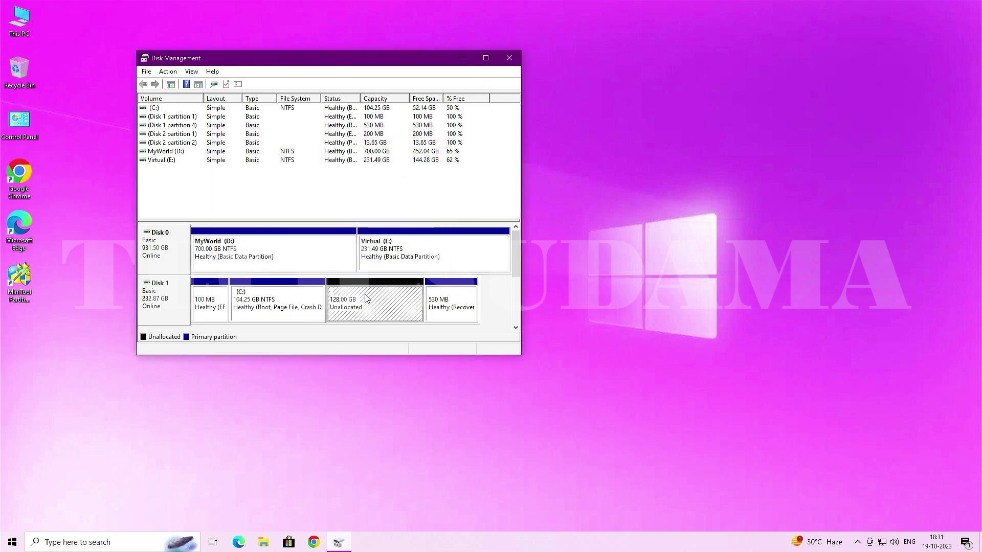
- Create a full-size NTFS simple volume labelled MacOS in the unallocated 128 GB, then close
right_click(366, 298)
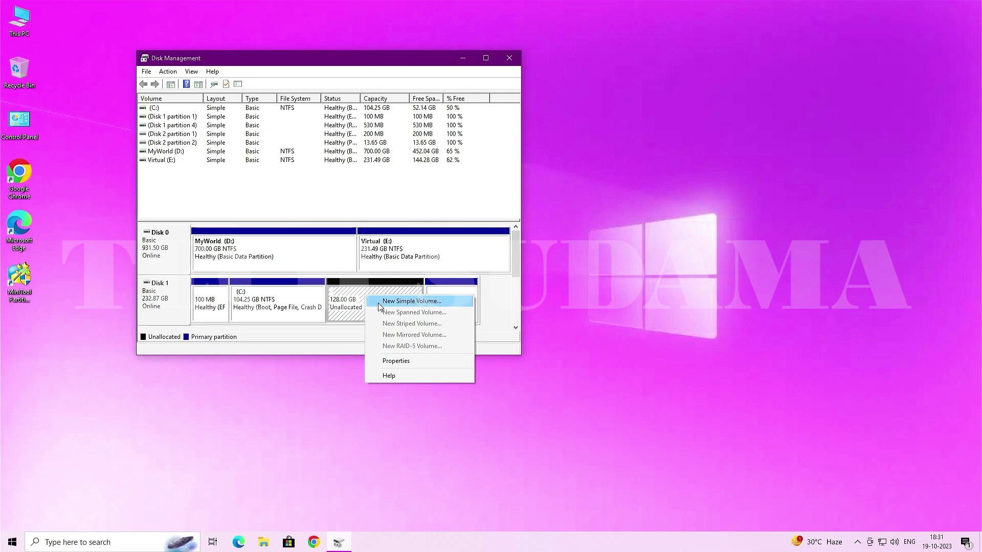
left_click(381, 302)
left_click(343, 292)
left_click(344, 293)
left_click(344, 295)
left_click(285, 230)
key("ctrl+a")
type("MacOS")
left_click_drag(297, 233, 256, 233)
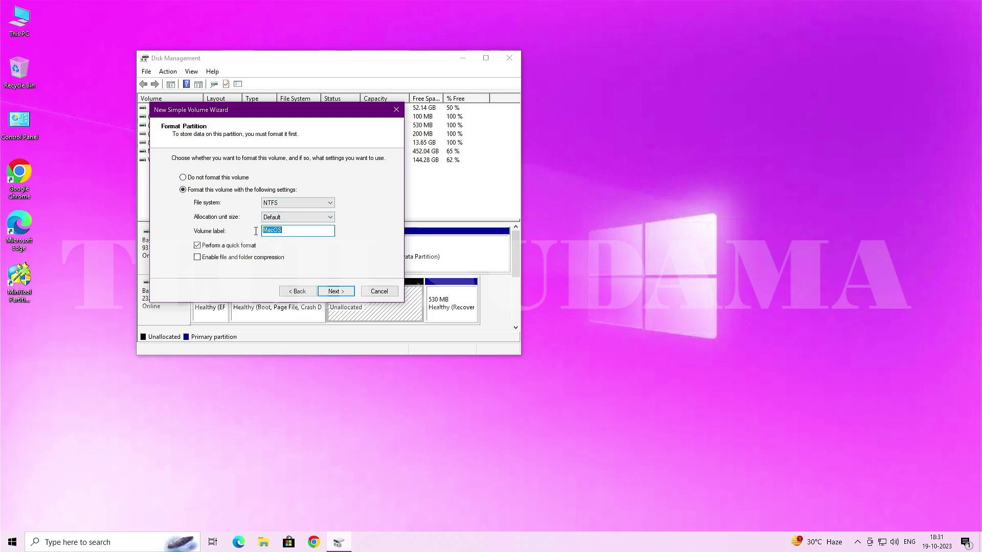
left_click(330, 294)
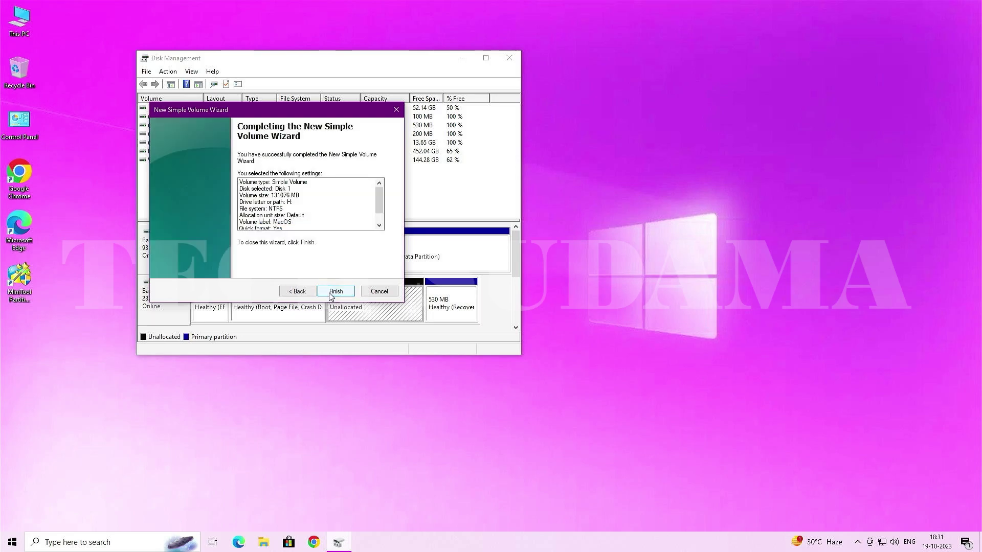
left_click(332, 293)
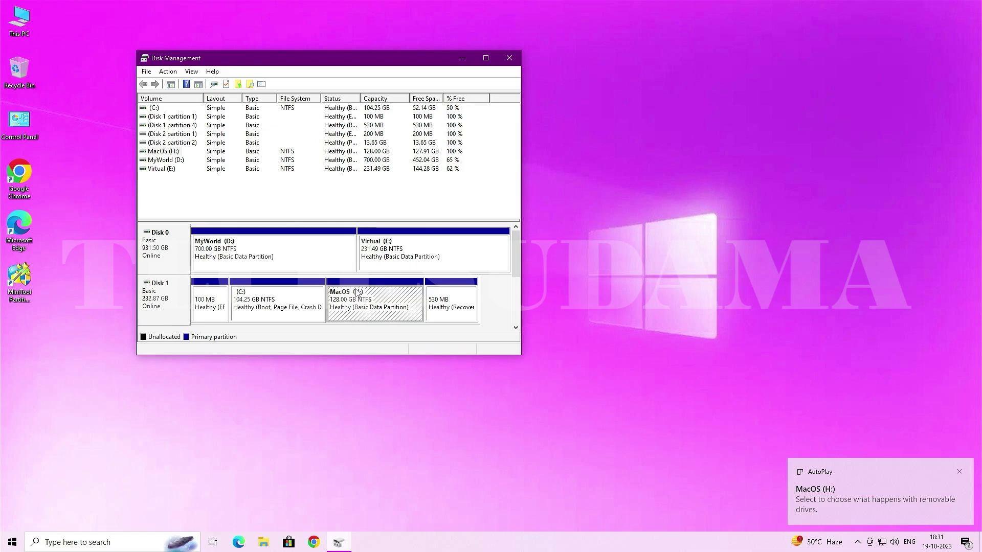
left_click(509, 58)
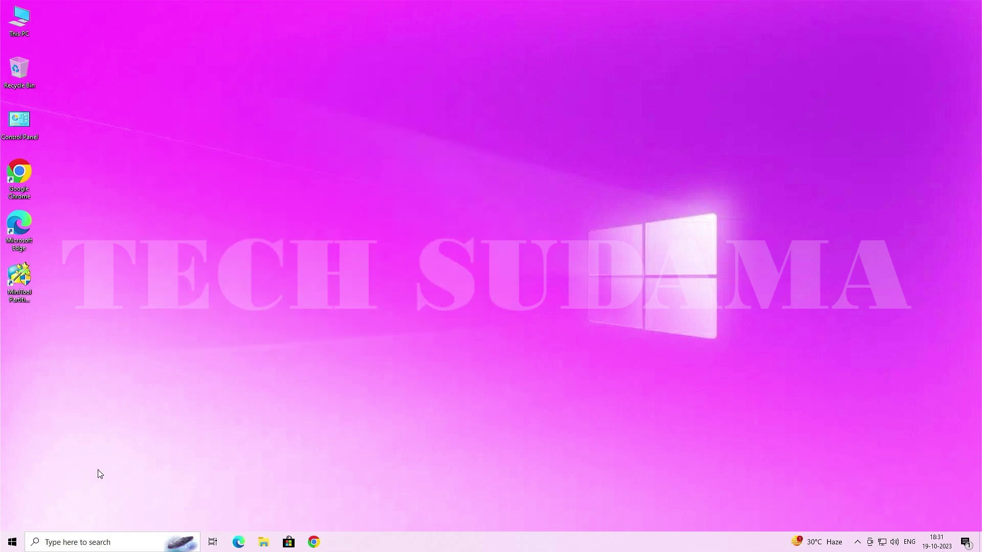
- Restart, boot Install macOS Ventura from the SanDisk USB via OpenCore, choose English, select Disk Utility
left_click(14, 540)
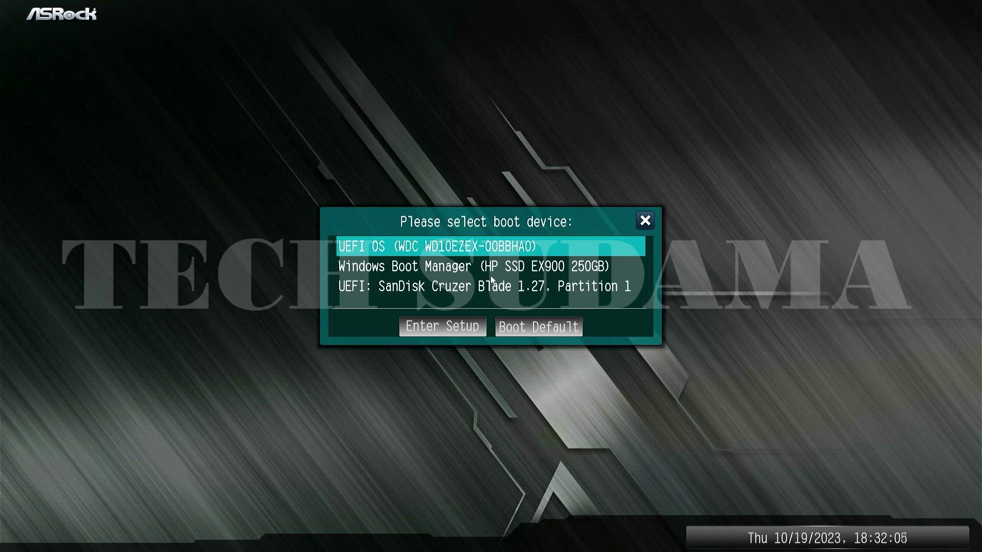
key("Down")
key("Down")
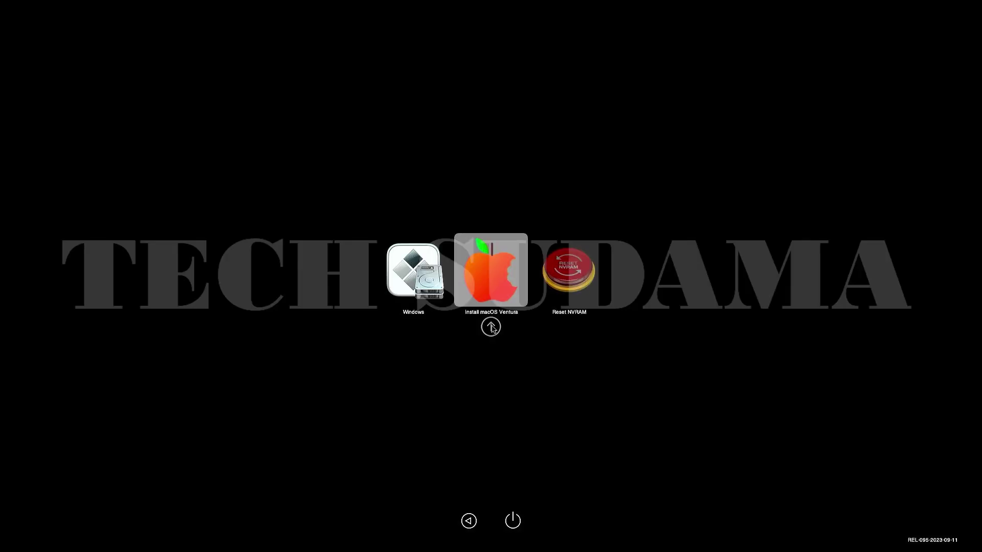
left_click(495, 294)
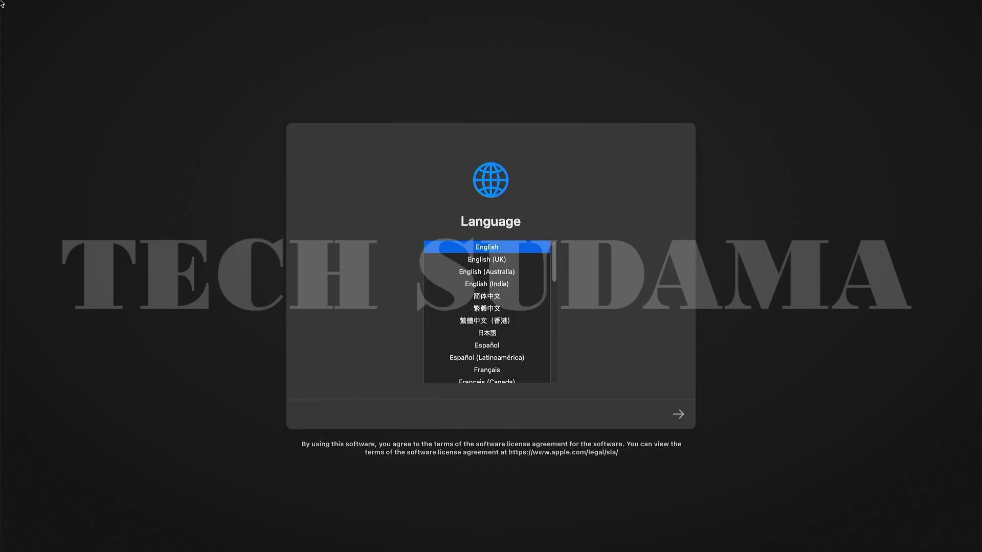
left_click(679, 415)
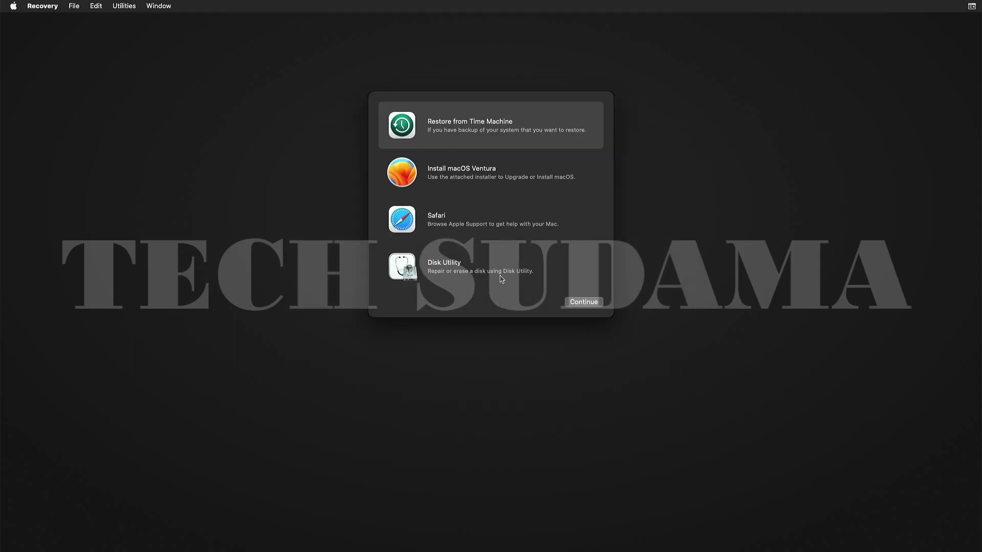
left_click(480, 274)
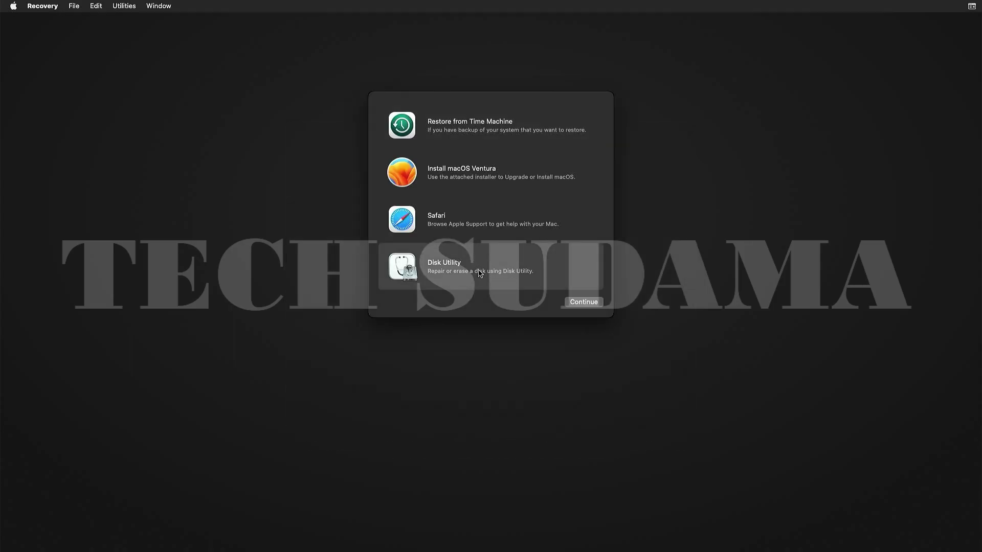
- Show all devices and attempt erasing the MacOS volume as APFS, dismissing the failure message
left_click(583, 302)
left_click(364, 142)
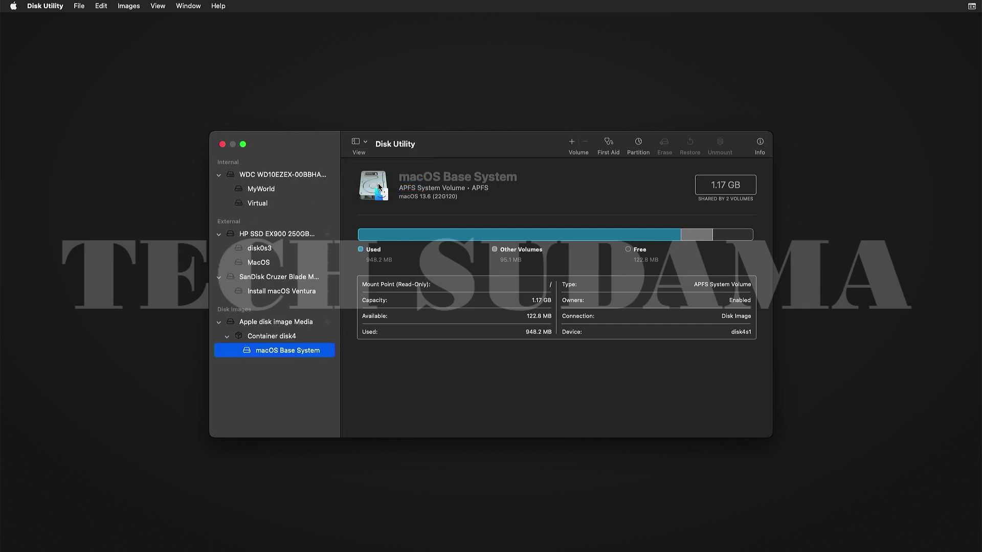
left_click(263, 265)
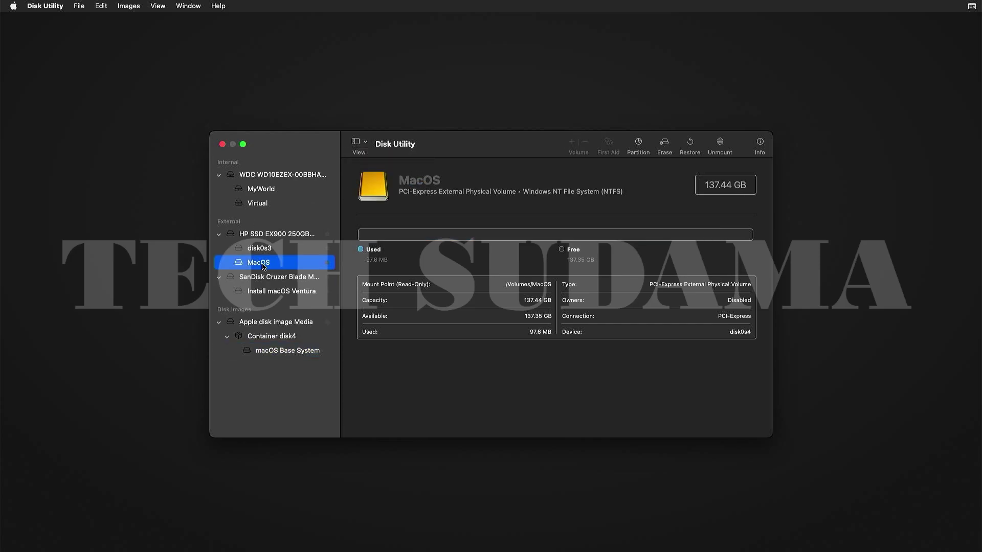
left_click(665, 146)
left_click(541, 302)
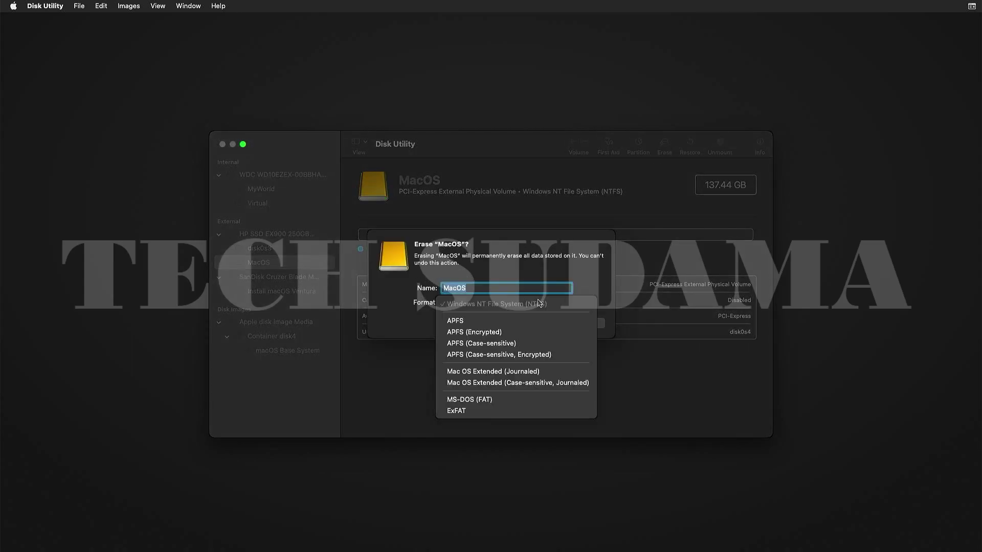
left_click(485, 321)
left_click(582, 323)
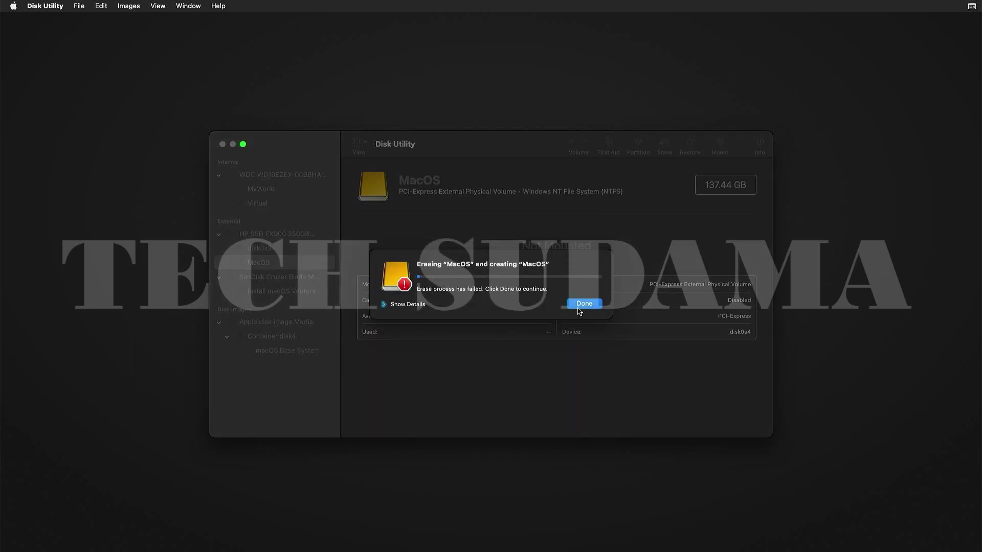
left_click(579, 305)
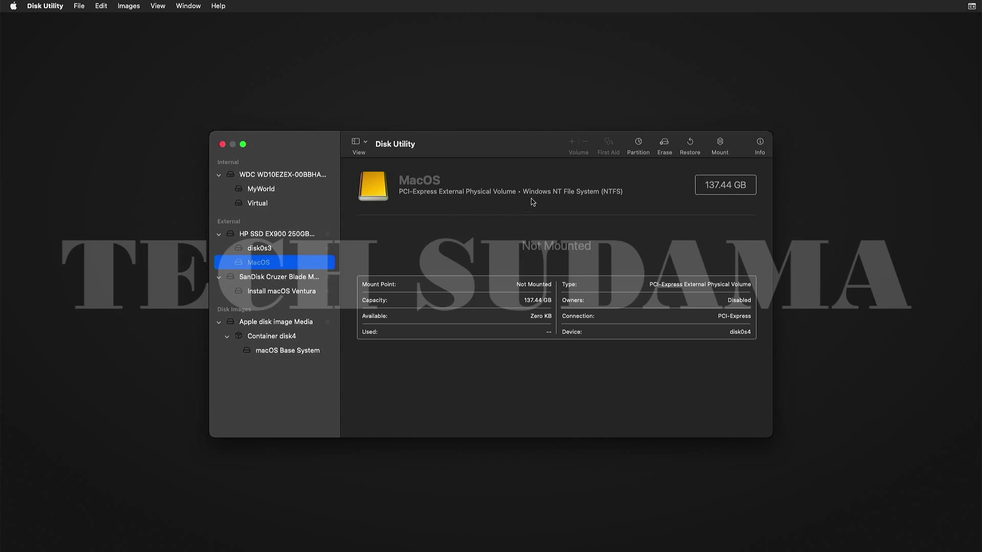
- Retry erasing MacOS as APFS successfully, then quit Disk Utility back to Recovery
left_click(664, 145)
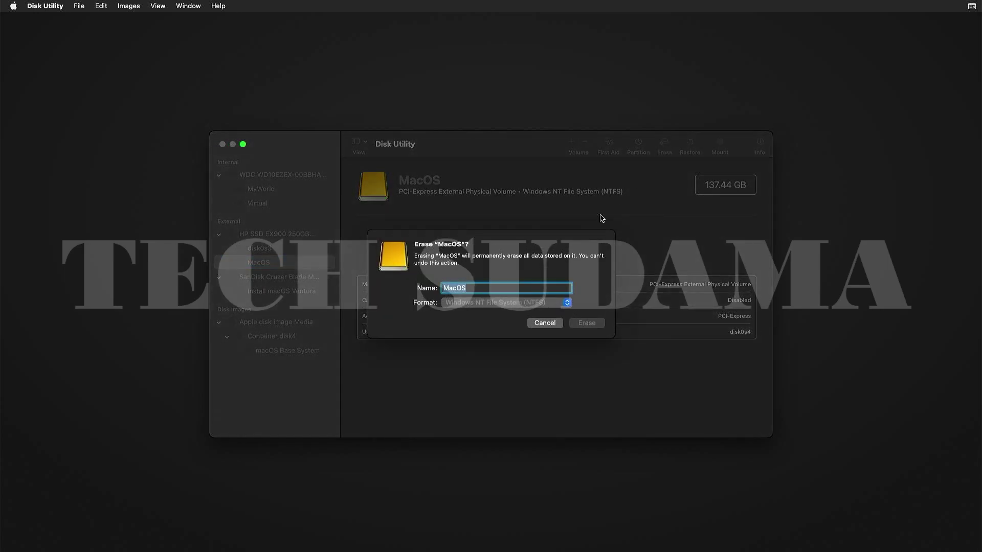
left_click(503, 306)
left_click(474, 321)
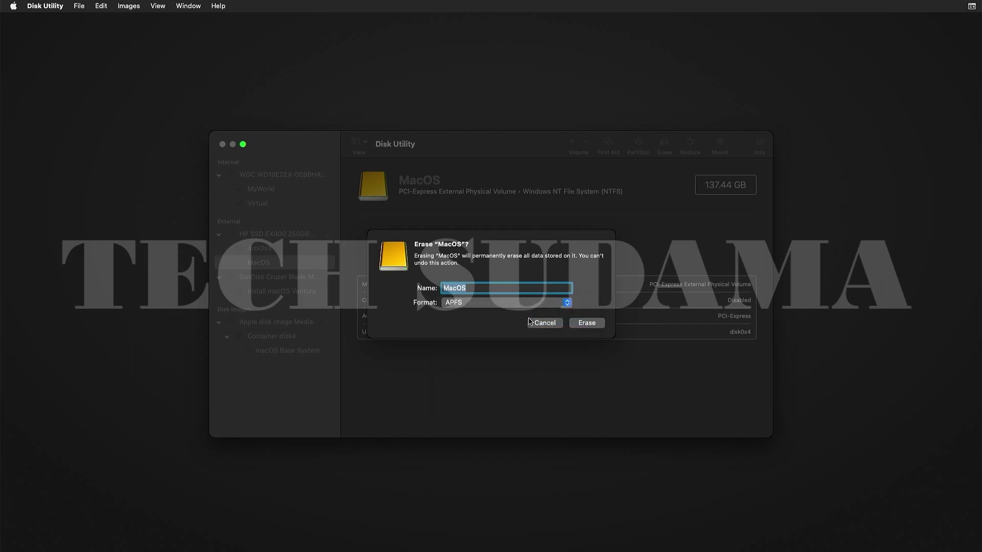
left_click(574, 324)
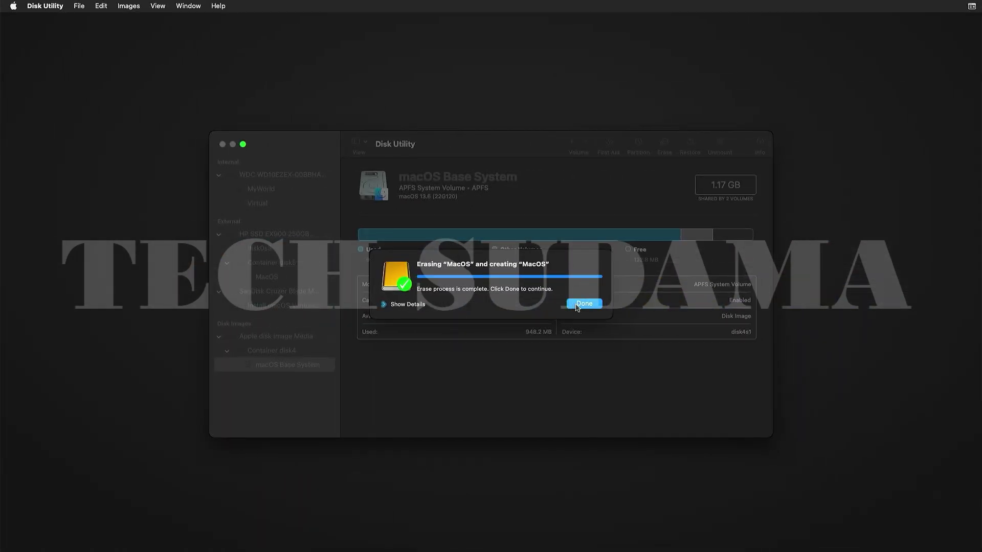
left_click(583, 304)
left_click(222, 145)
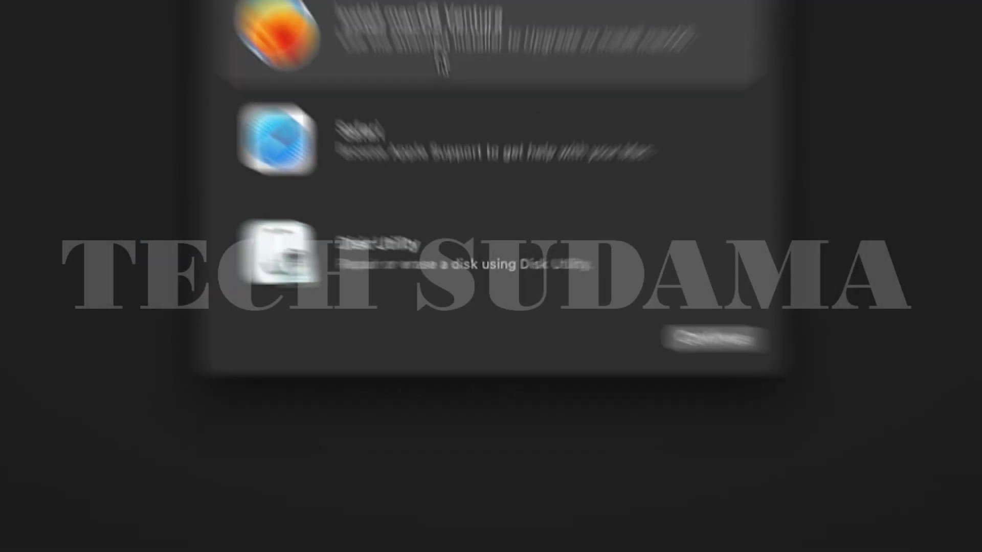
- Run Install macOS Ventura, agree to the license, and install onto the MacOS disk
left_click(461, 181)
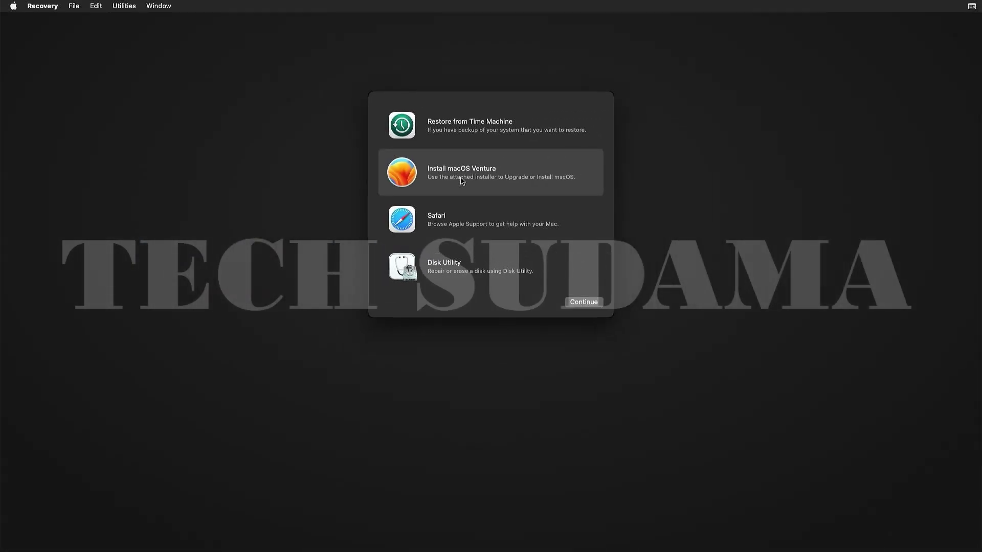
key("Return")
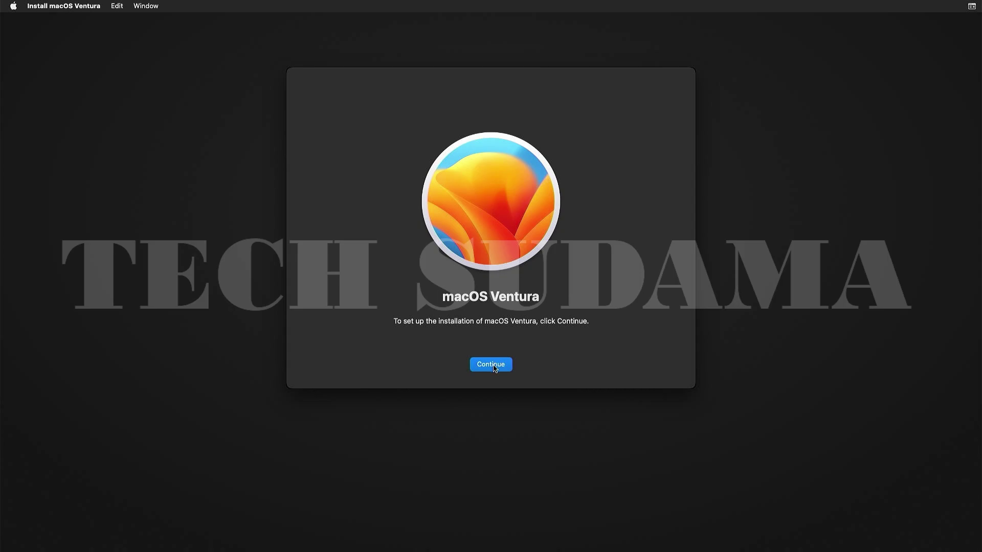
left_click(491, 365)
left_click(513, 364)
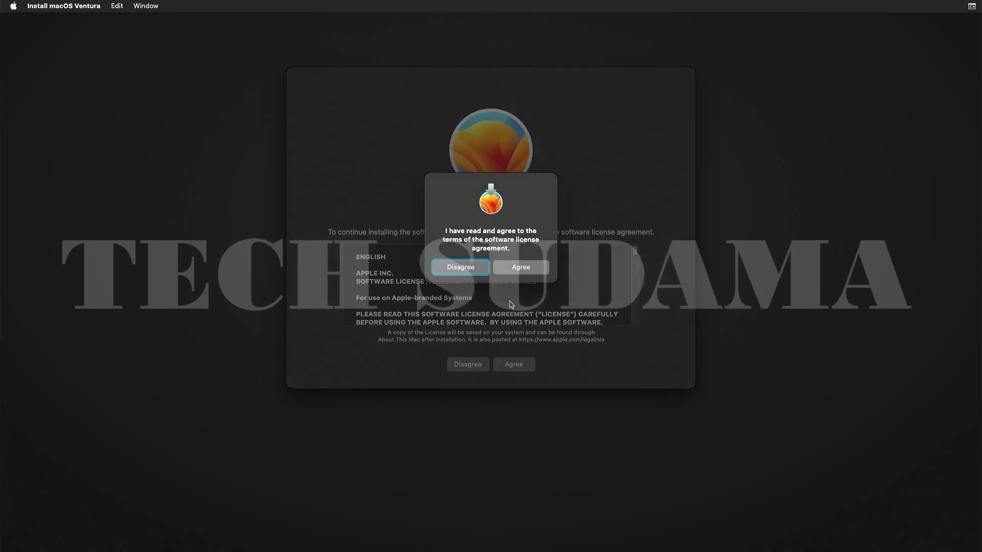
left_click(521, 267)
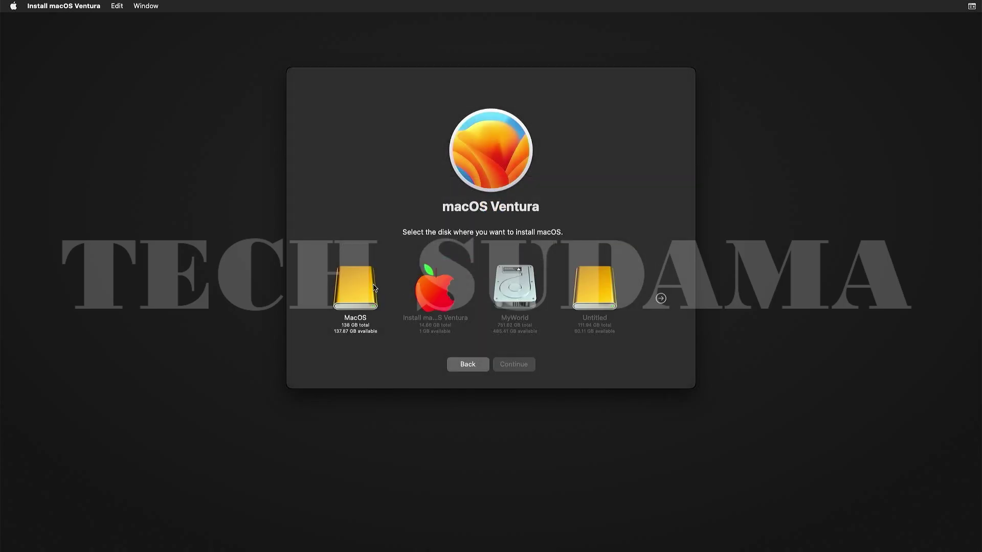
left_click(365, 289)
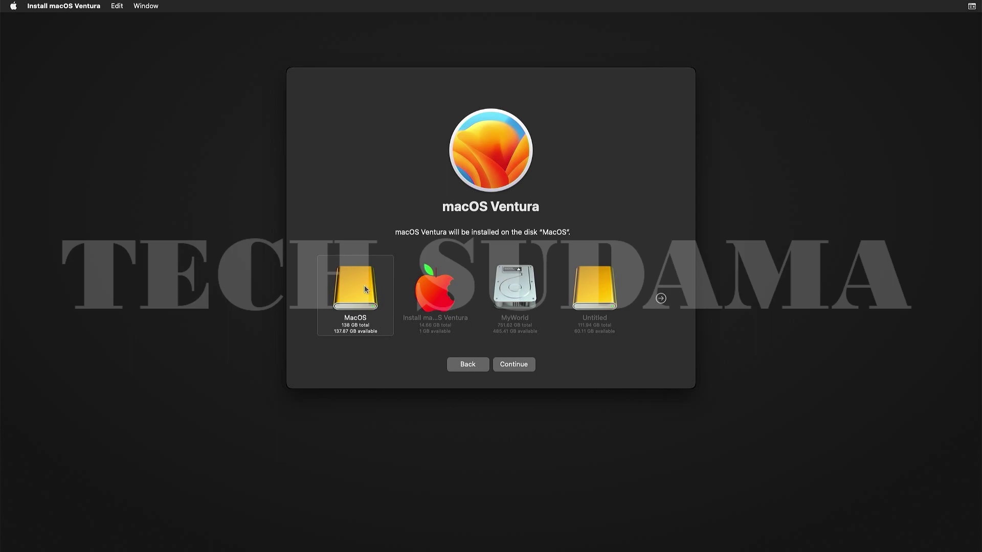
left_click(513, 365)
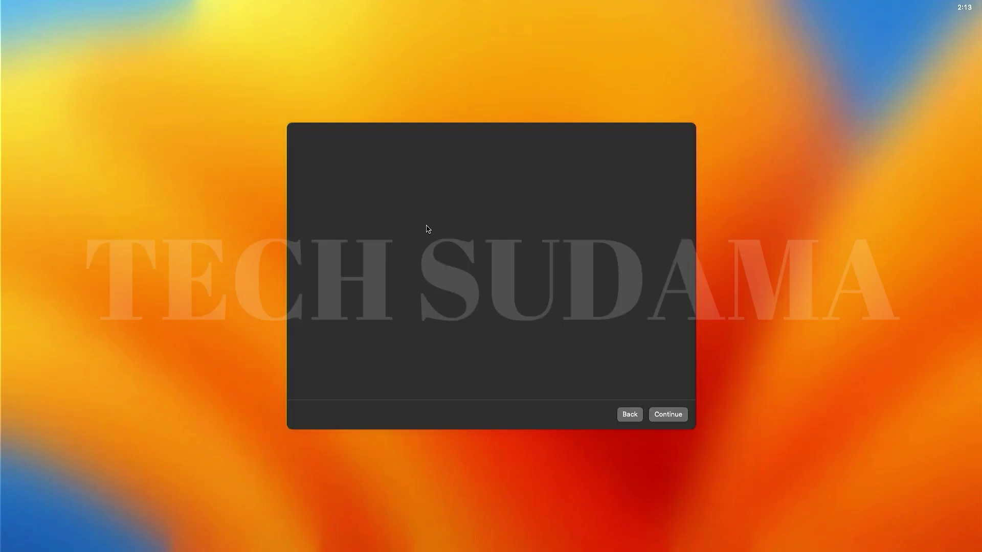
- Accept the default region and language, and skip accessibility setup and data migration
left_click(674, 419)
left_click(668, 416)
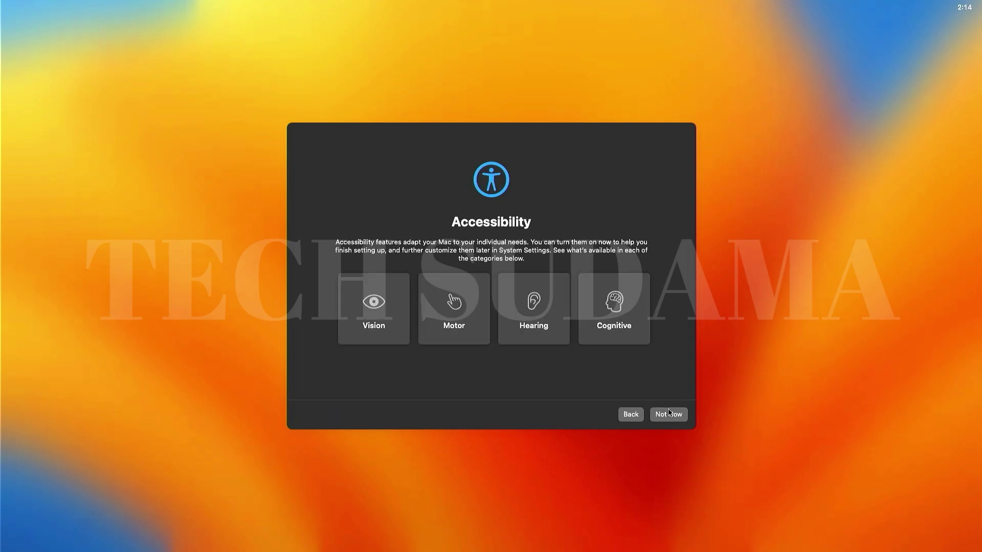
left_click(672, 418)
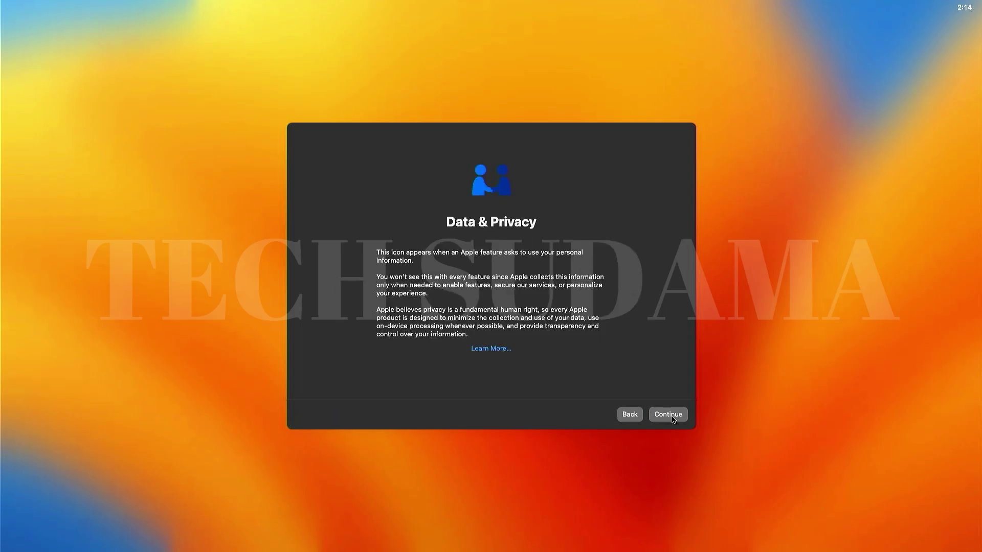
left_click(673, 419)
left_click(314, 419)
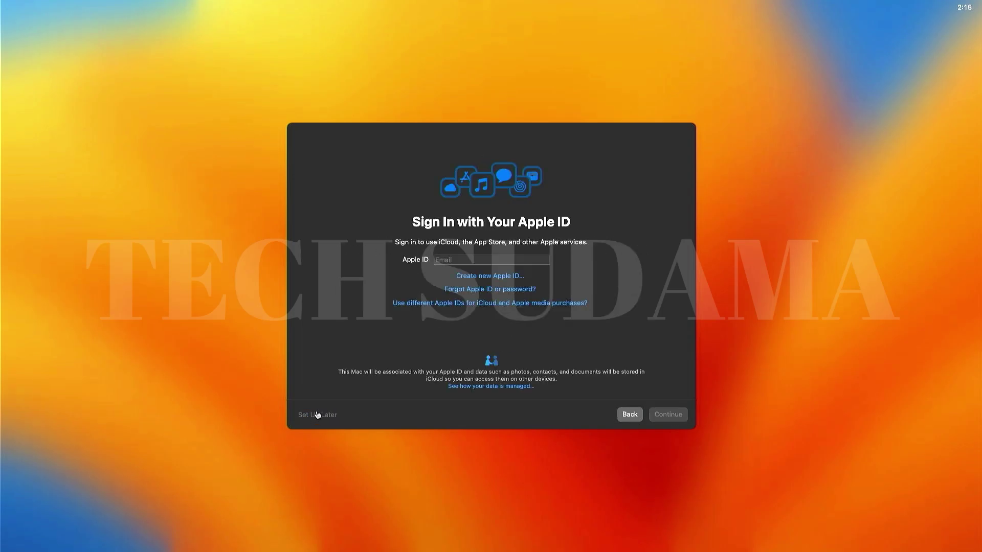
- Skip Apple ID sign-in, agree to the terms, and create the local computer account
left_click(313, 419)
left_click(525, 323)
key("Return")
left_click(522, 315)
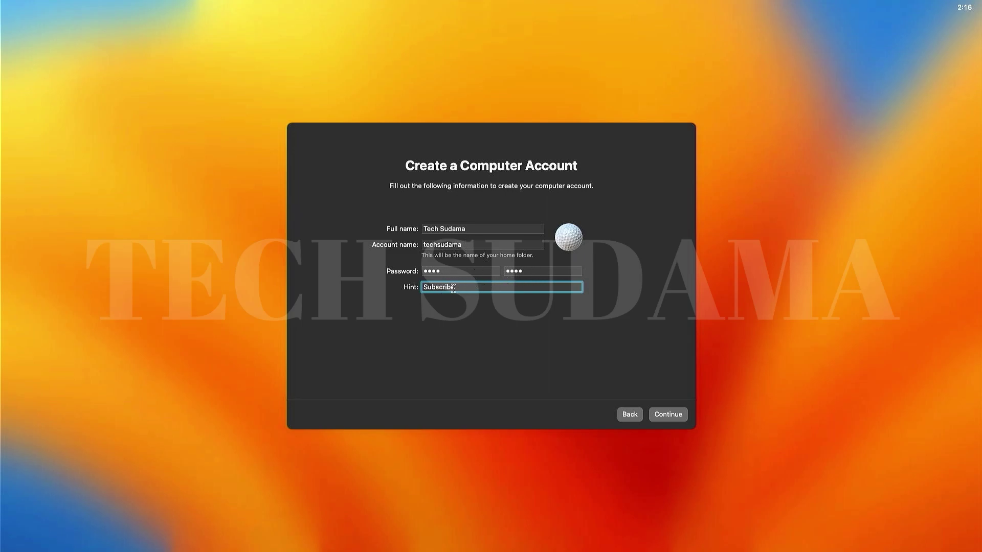
left_click(665, 417)
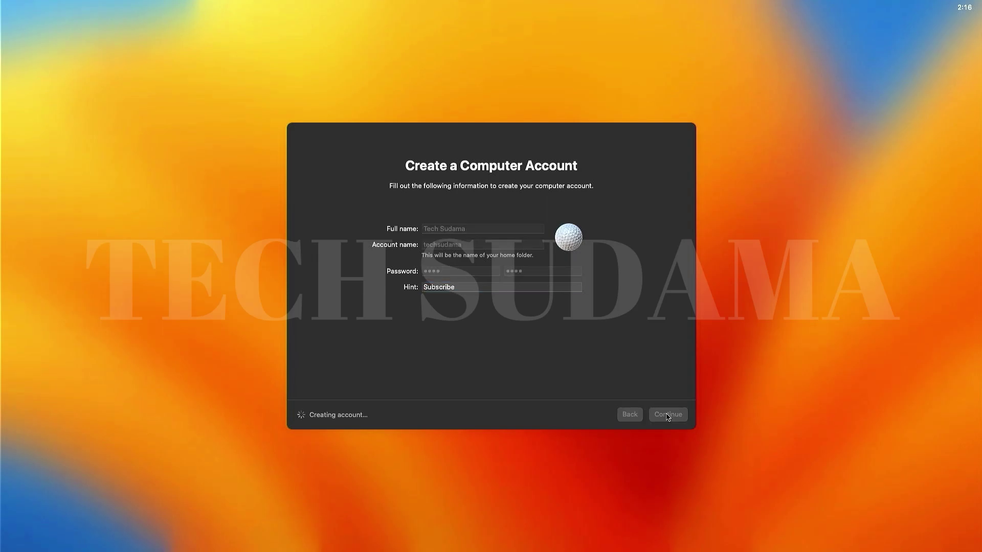
- Decline location services and set the time zone to Kolkata, India
left_click(664, 417)
left_click(492, 314)
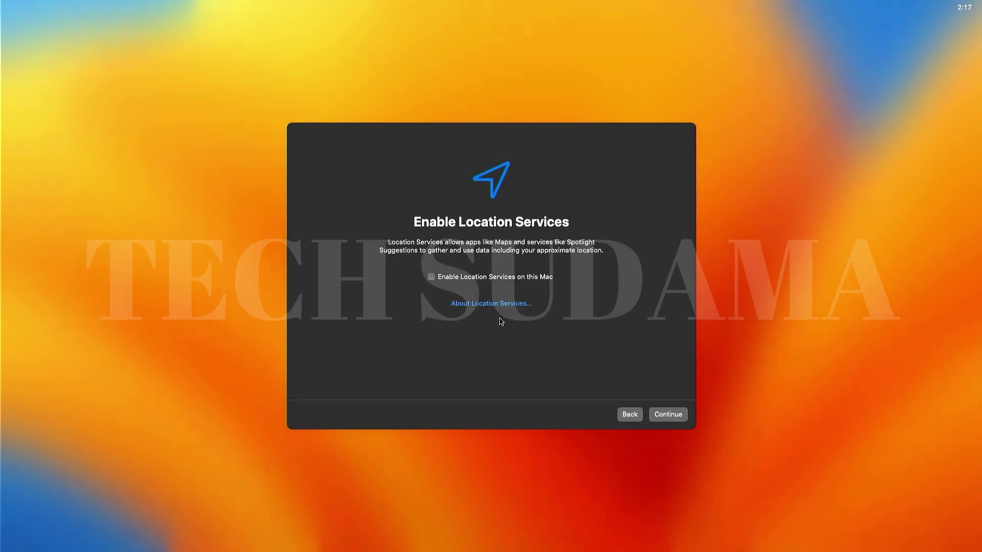
left_click(495, 392)
left_click(668, 414)
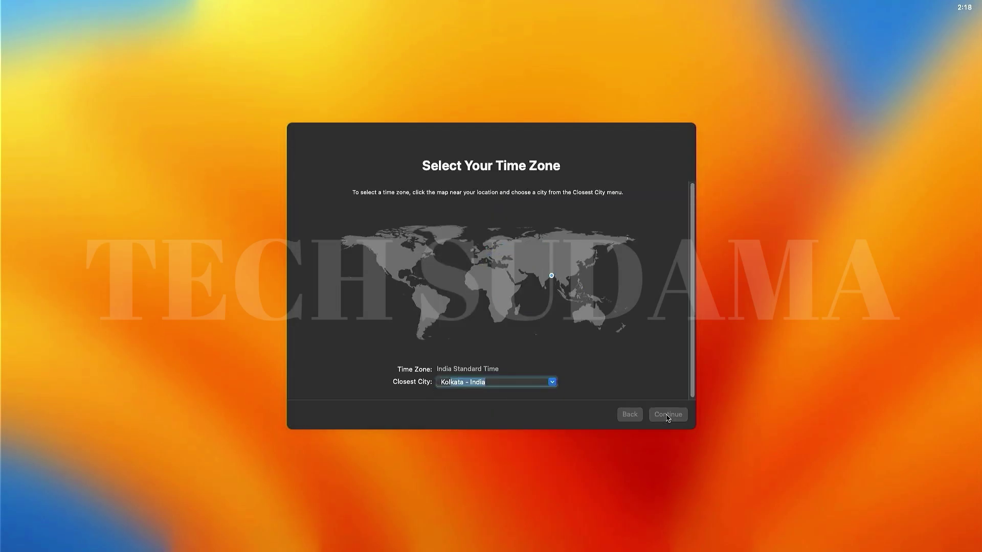
- Turn off Mac analytics, skip Screen Time, keep Dark appearance, and quit Keyboard Setup Assistant
left_click(414, 265)
left_click(668, 414)
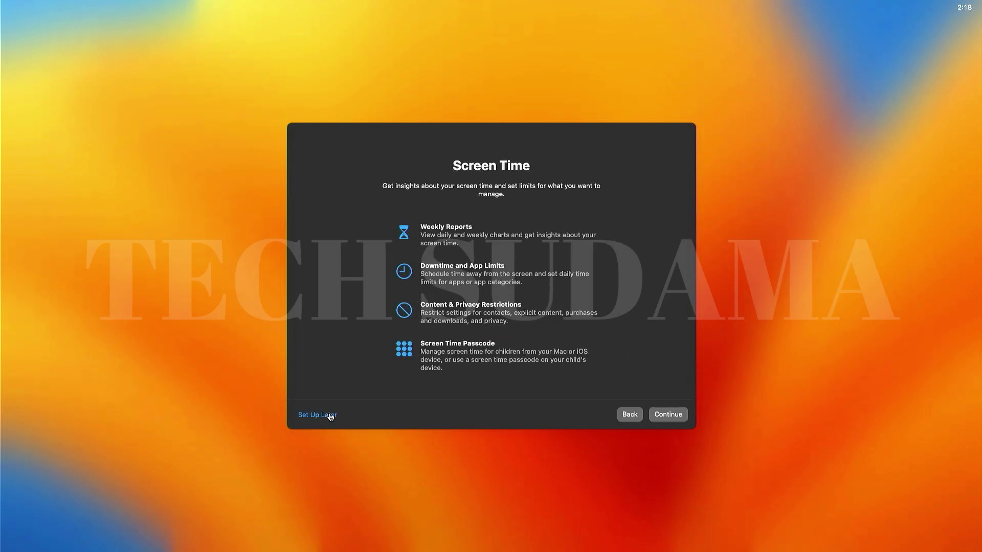
left_click(317, 415)
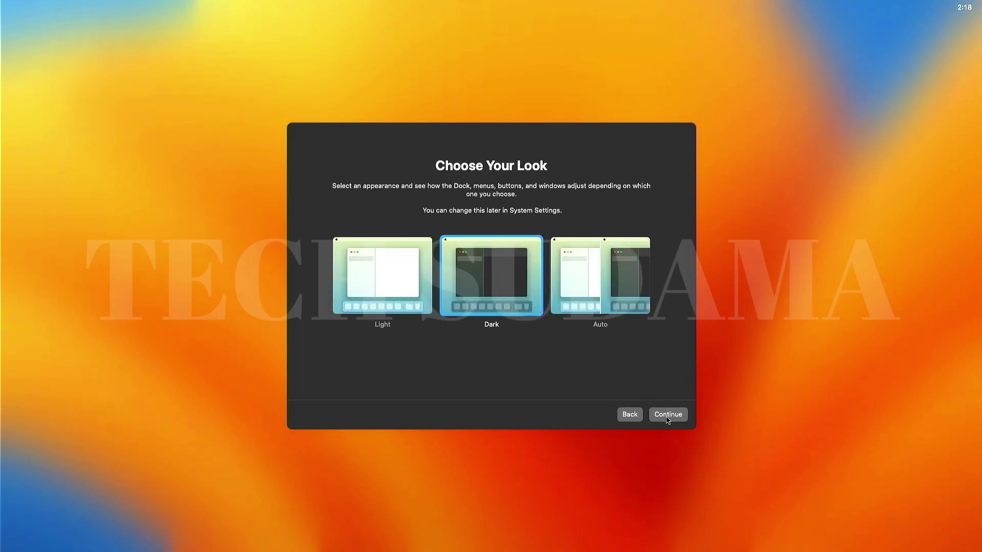
left_click(667, 417)
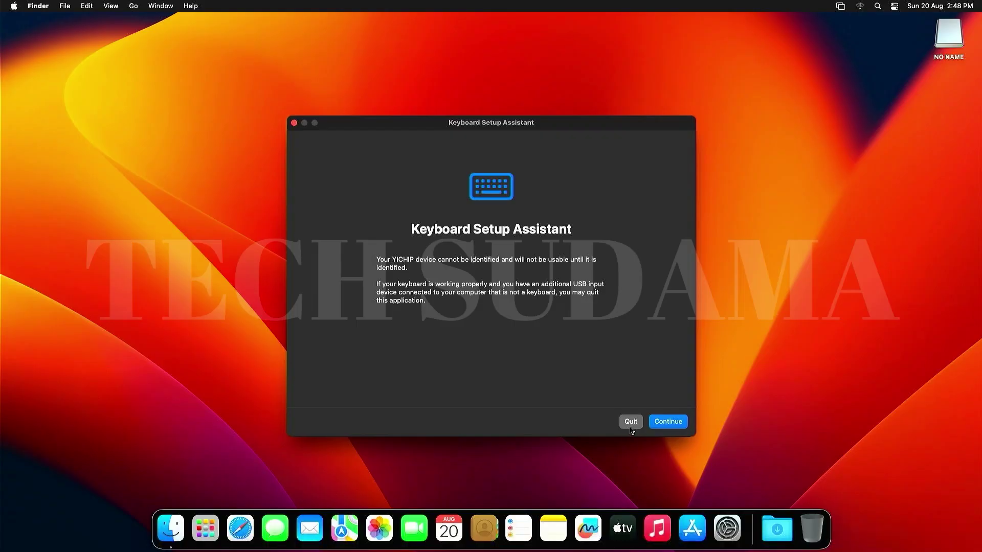
left_click(632, 427)
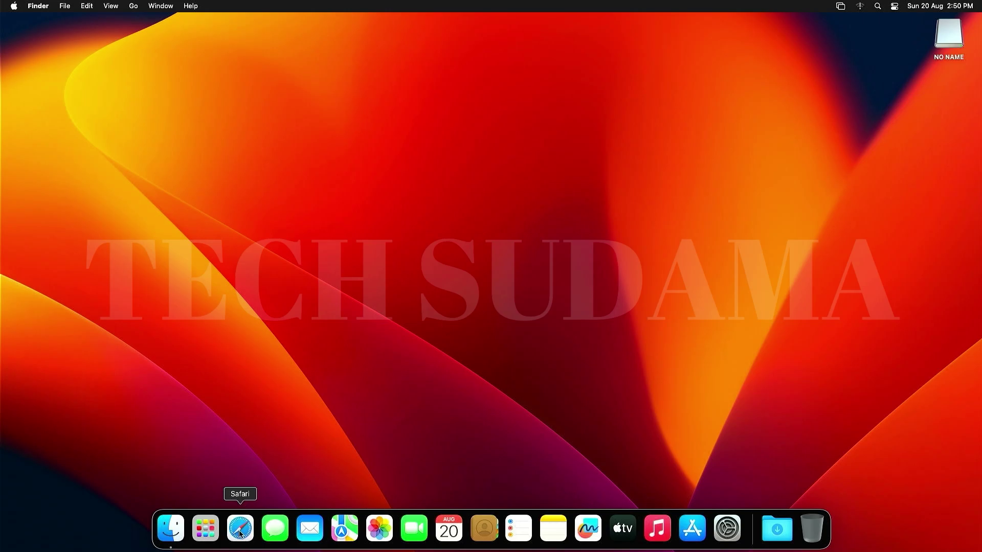
- Open Safari and go to the Google Chrome download page via the 'chrome' suggestion
left_click(240, 533)
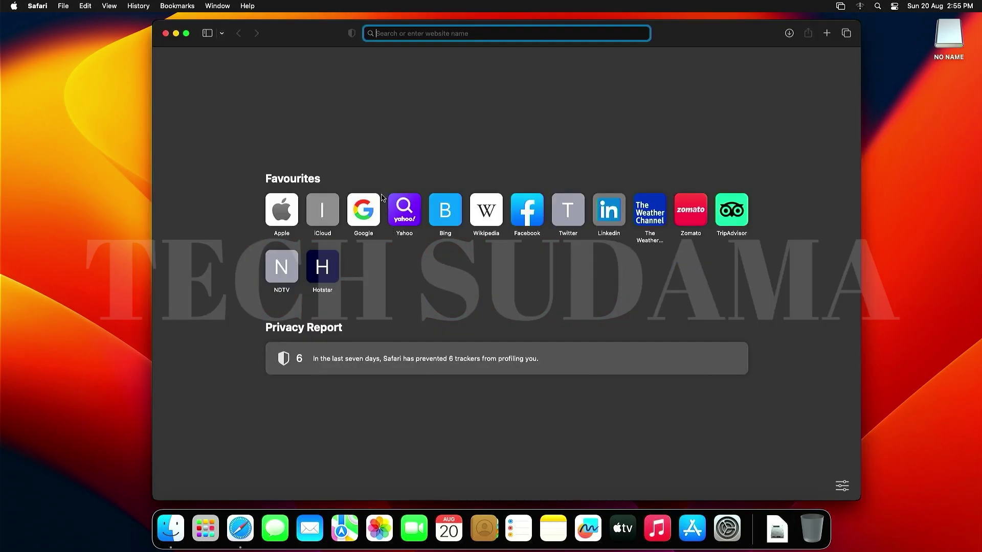
type("chrome")
left_click(448, 63)
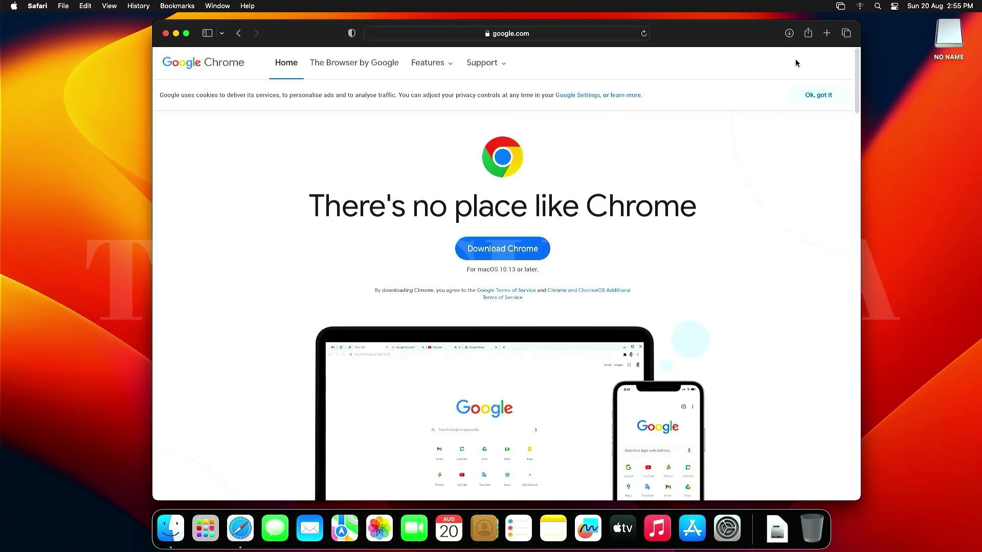
- Open the downloaded googlechrome.dmg and copy Google Chrome into Applications
left_click(788, 33)
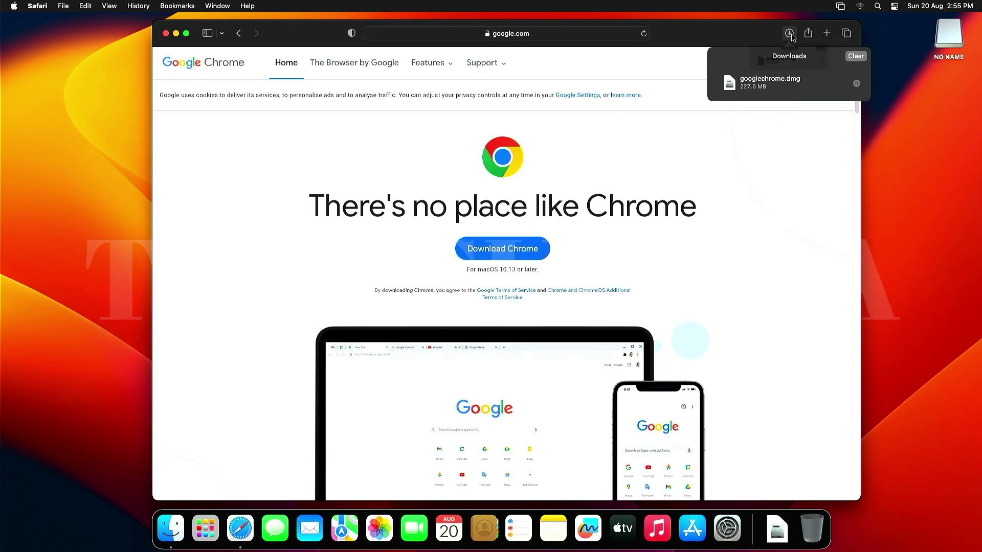
left_click(765, 86)
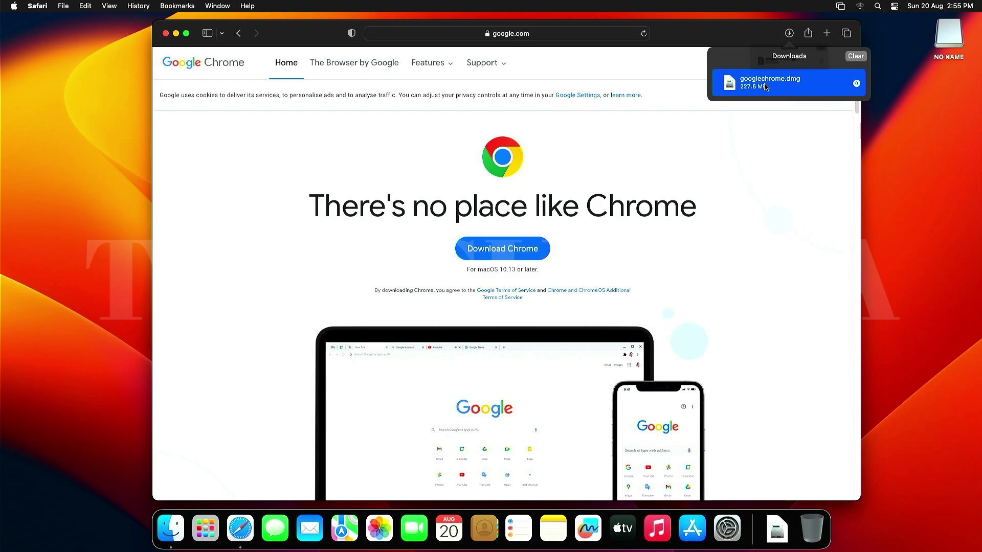
double_click(766, 86)
left_click_drag(246, 158, 247, 301)
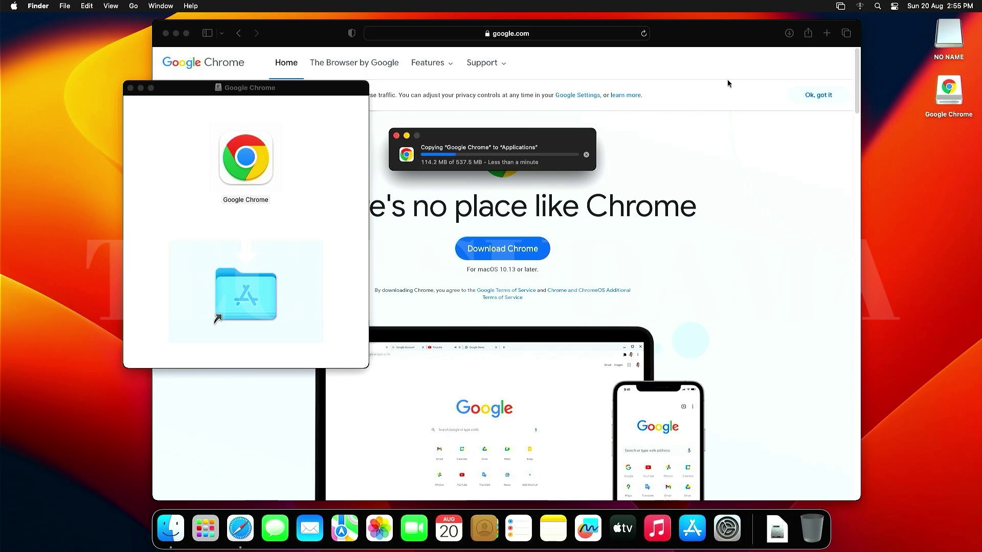
- Close Safari and the Chrome installer window, then launch Google Chrome from Launchpad
left_click(164, 50)
left_click(166, 32)
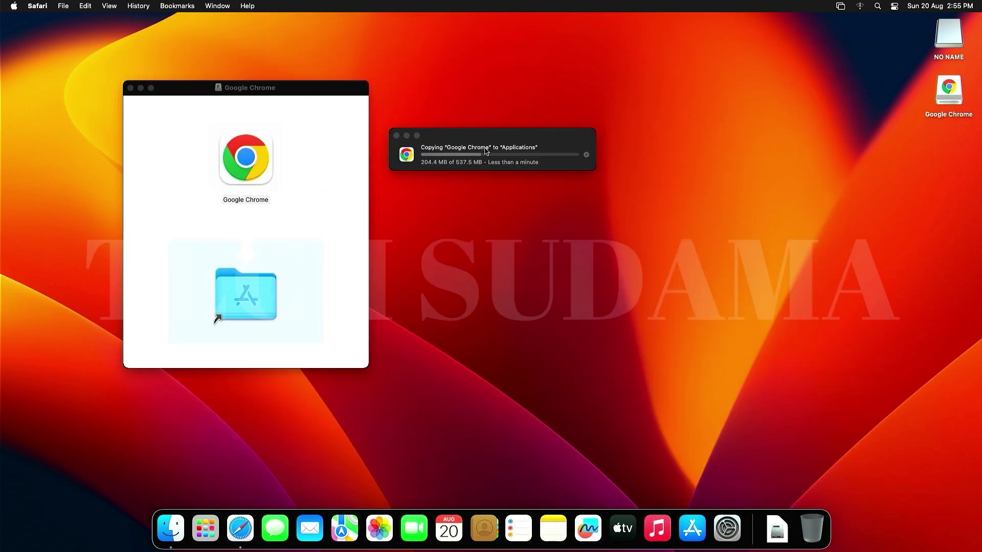
left_click(131, 88)
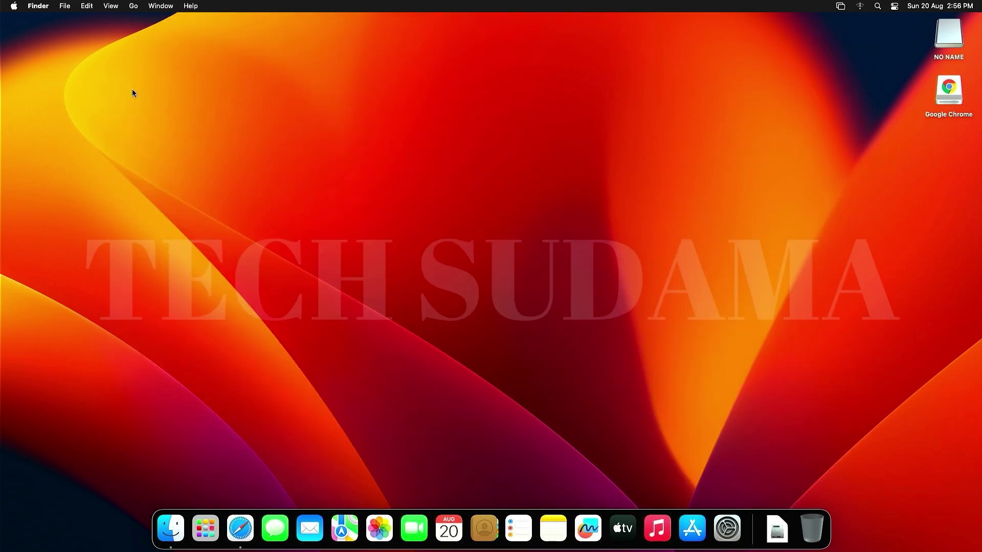
left_click(214, 529)
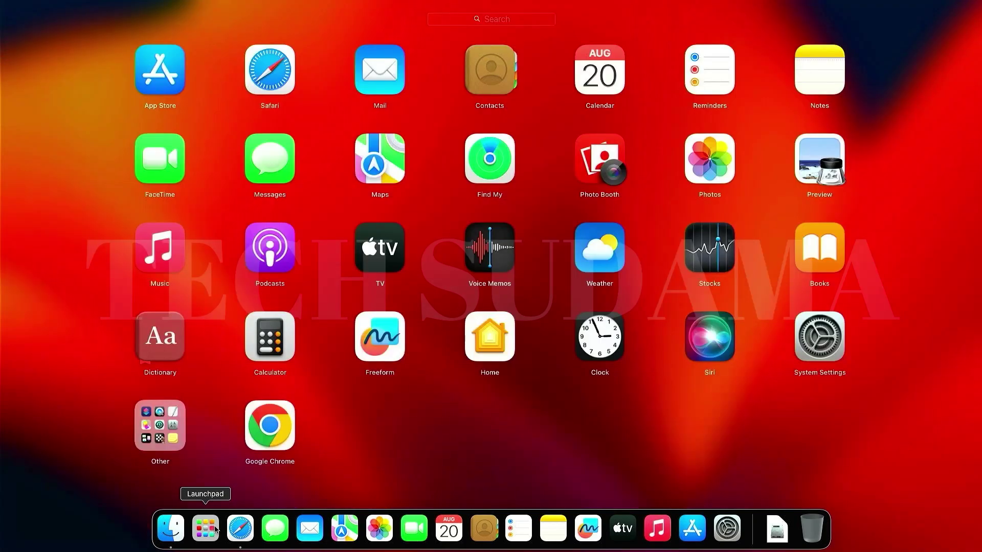
left_click(278, 435)
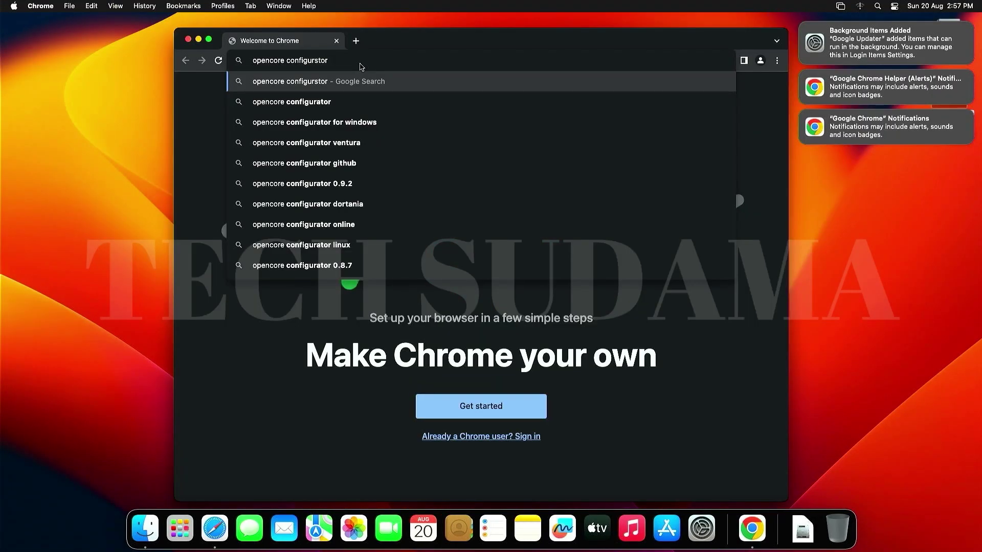
- Search 'opencore configurator', download OCC.zip from the mackie100projects page, and minimise Chrome
key("Return")
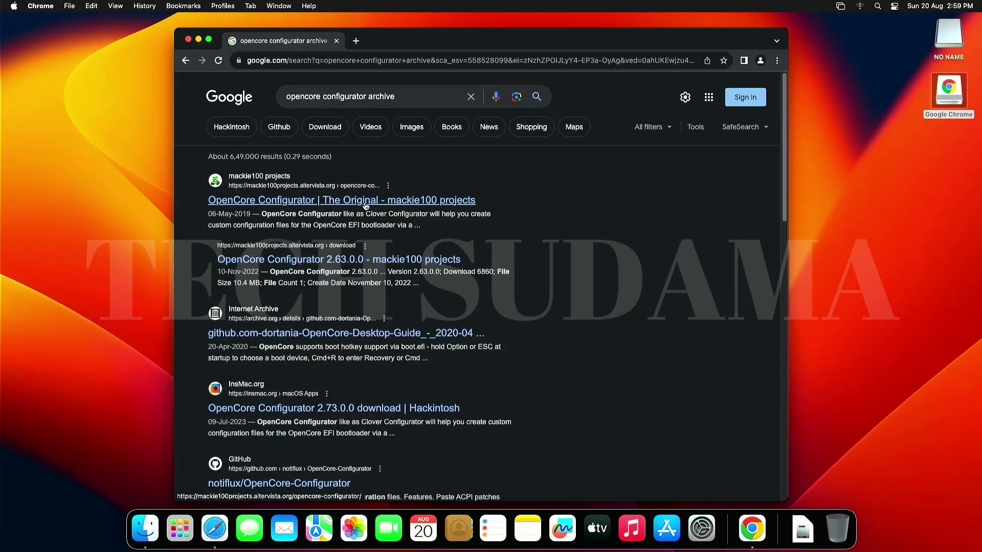
left_click(365, 206)
scroll(418, 341, "down", 10)
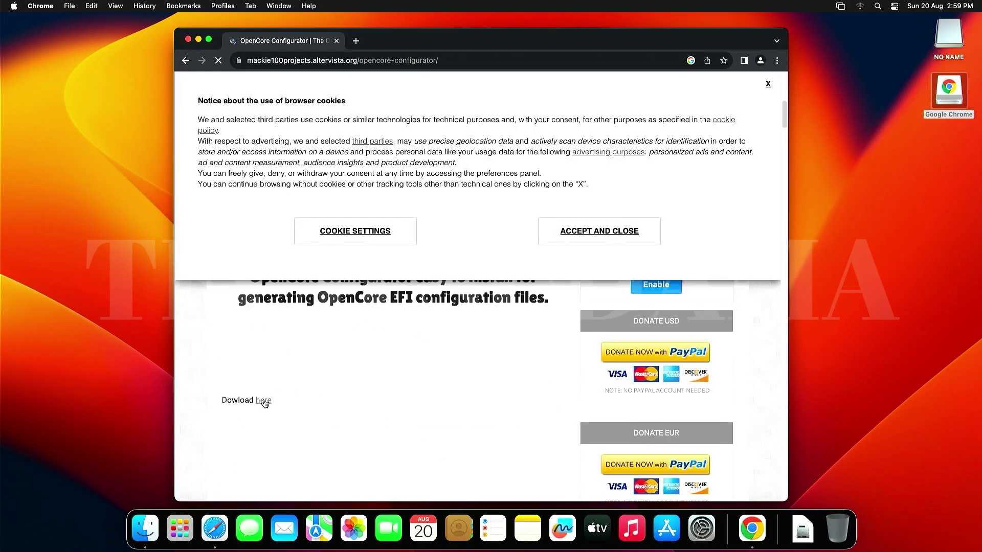
left_click(263, 401)
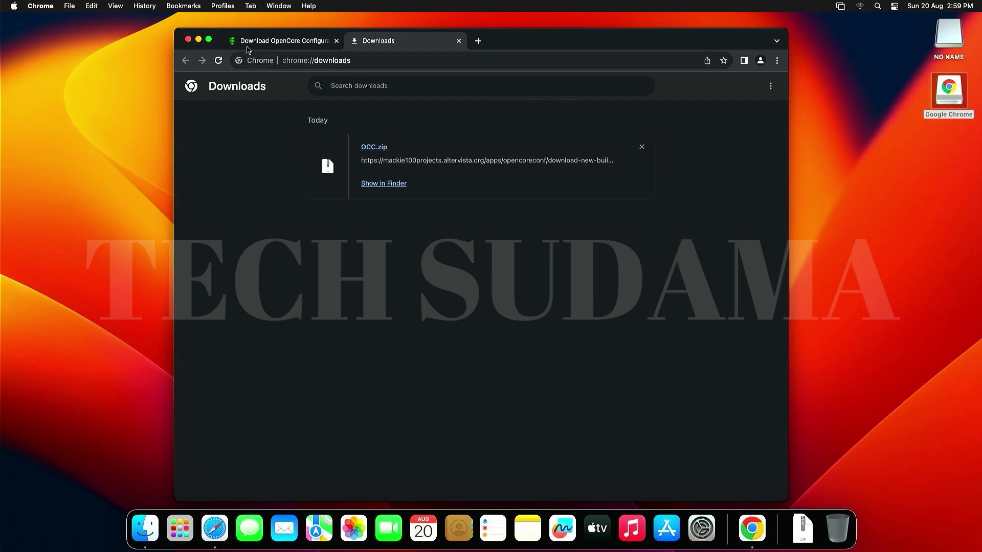
left_click(198, 40)
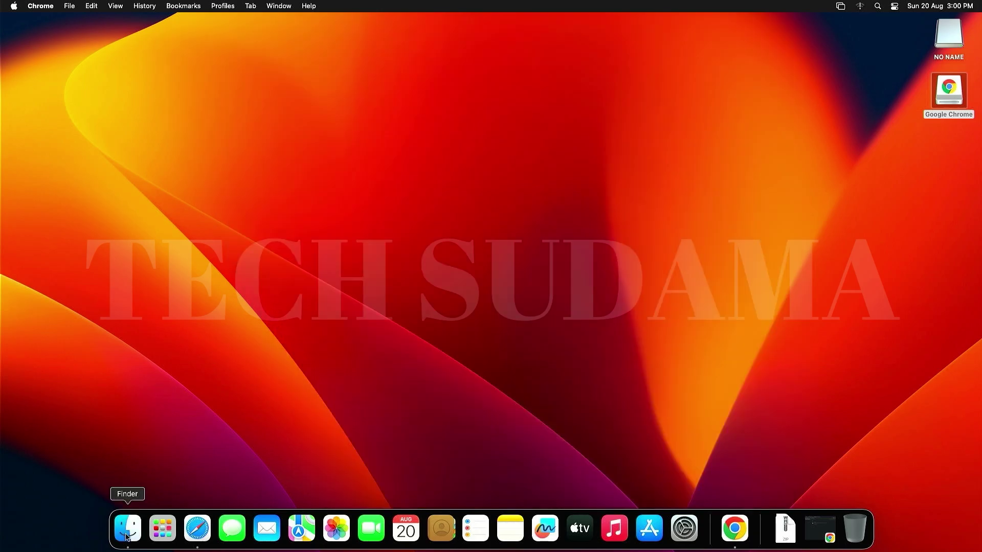
left_click(128, 532)
- Extract OCC.zip in Downloads and launch OpenCore Configurator, dismissing the unidentified-developer warning
left_click(303, 184)
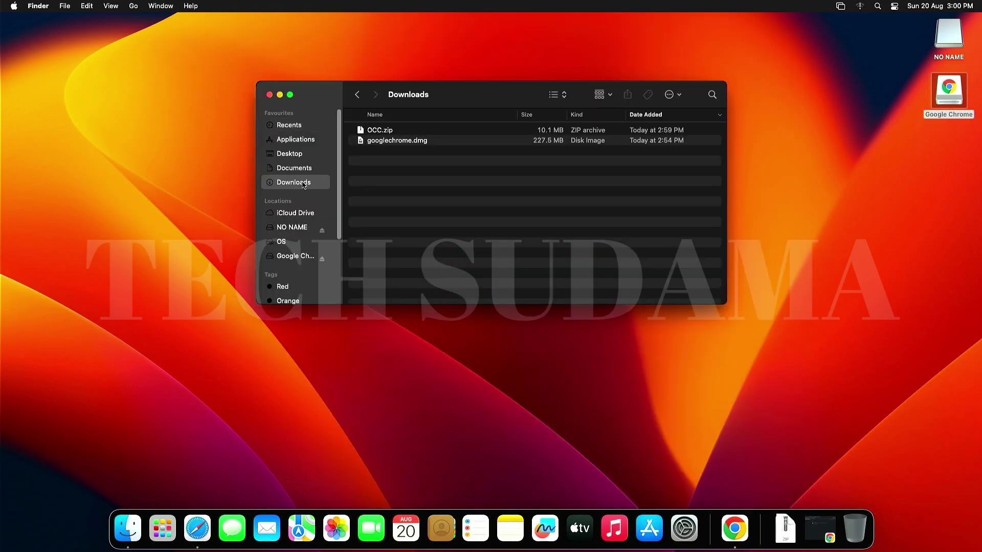
left_click(379, 132)
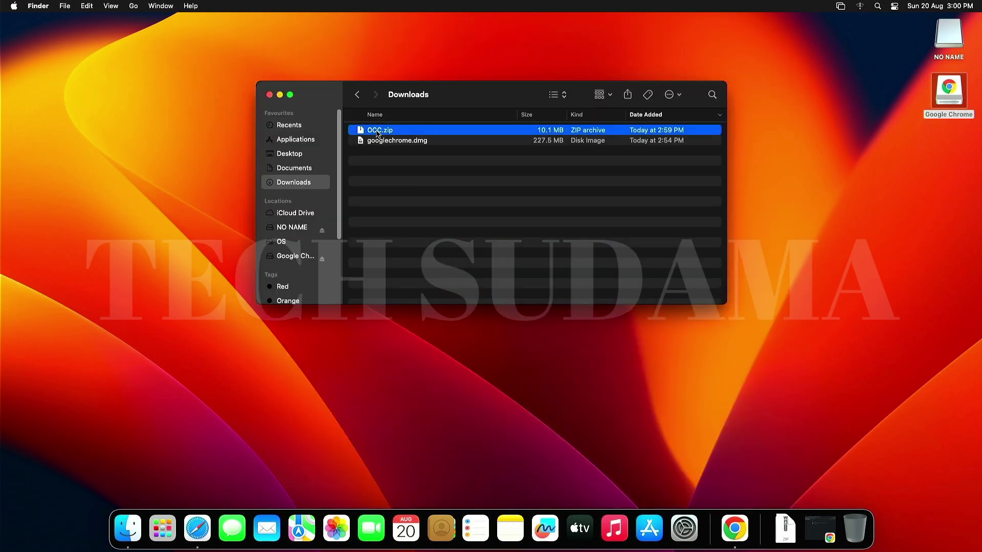
double_click(377, 132)
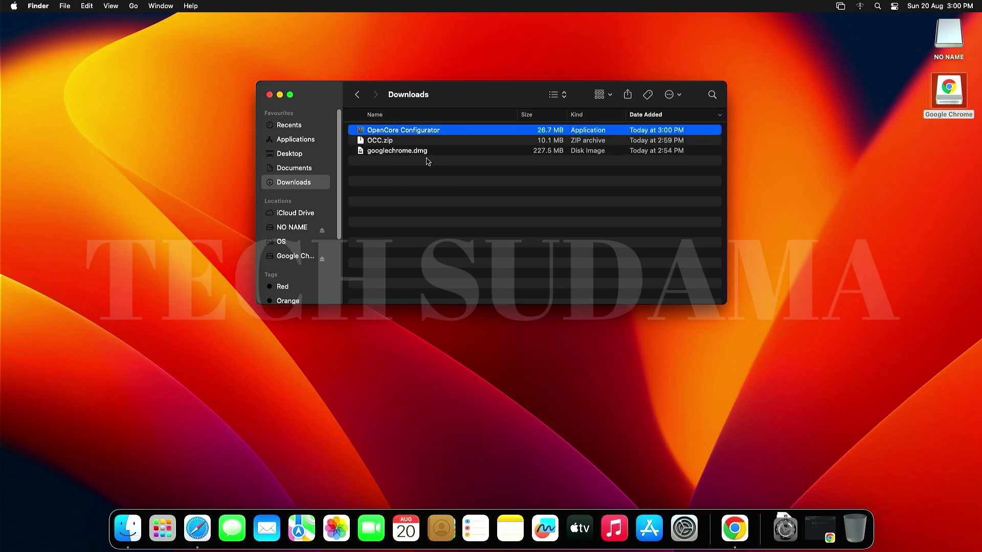
double_click(413, 130)
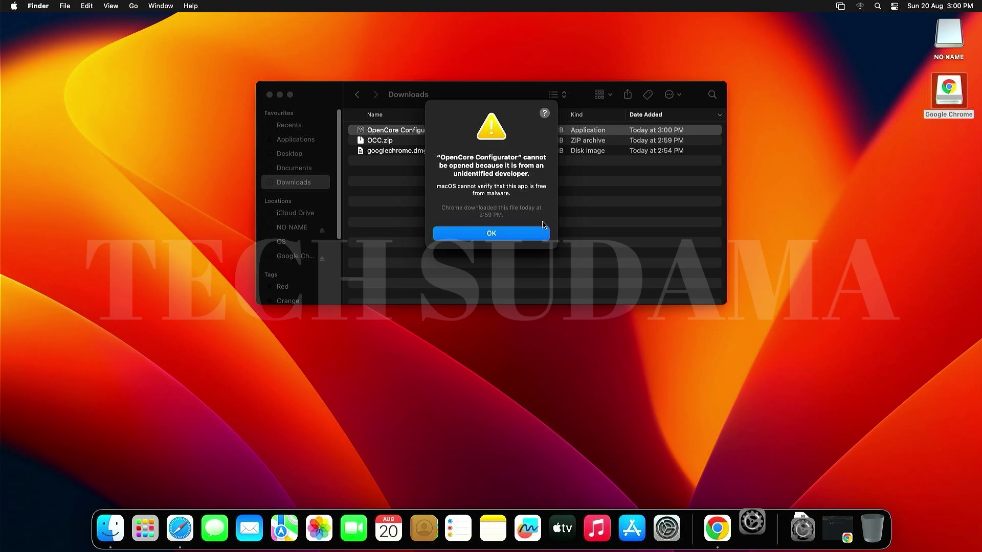
left_click(495, 233)
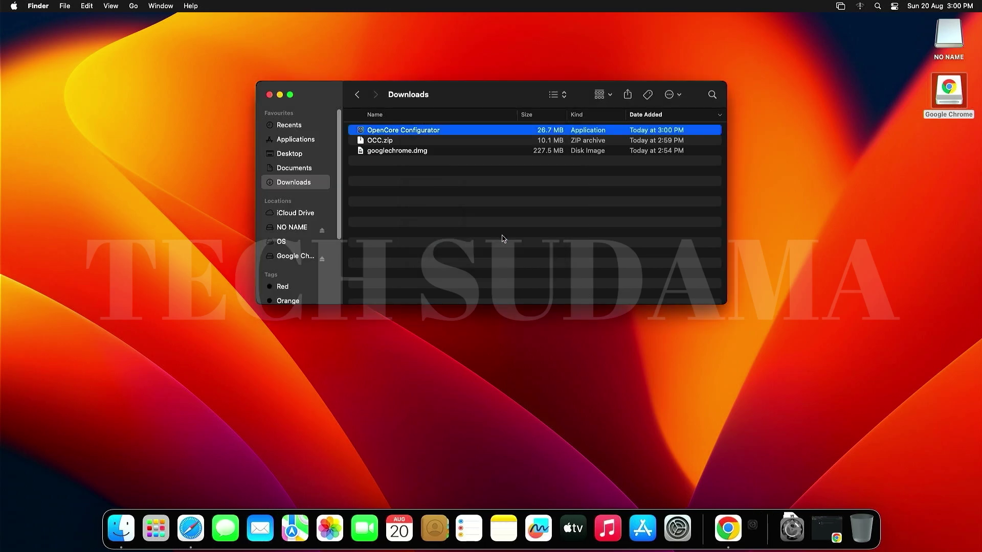
left_click(14, 6)
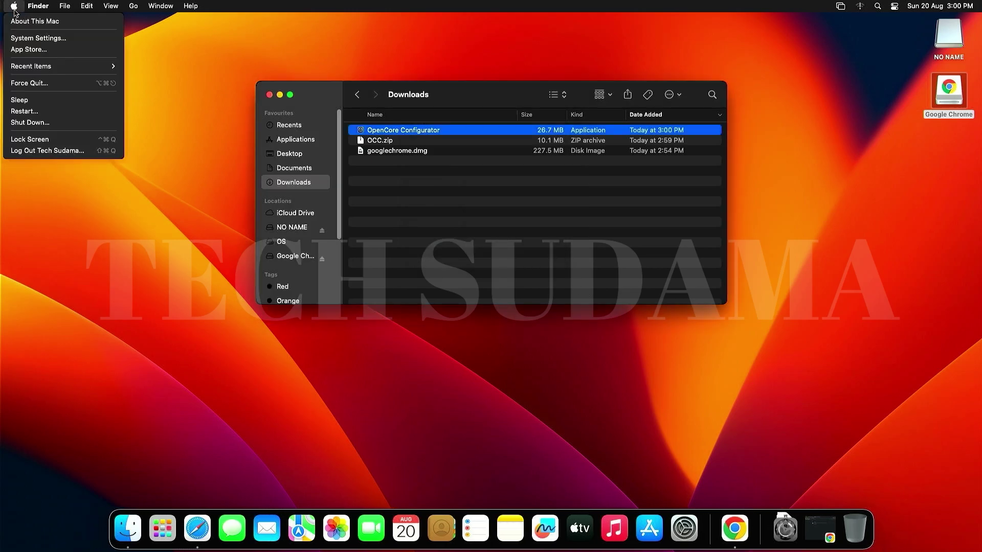
- In Privacy & Security, choose Open Anyway for OpenCore Configurator, authorise with the admin password, and open it
left_click(31, 39)
left_click(352, 385)
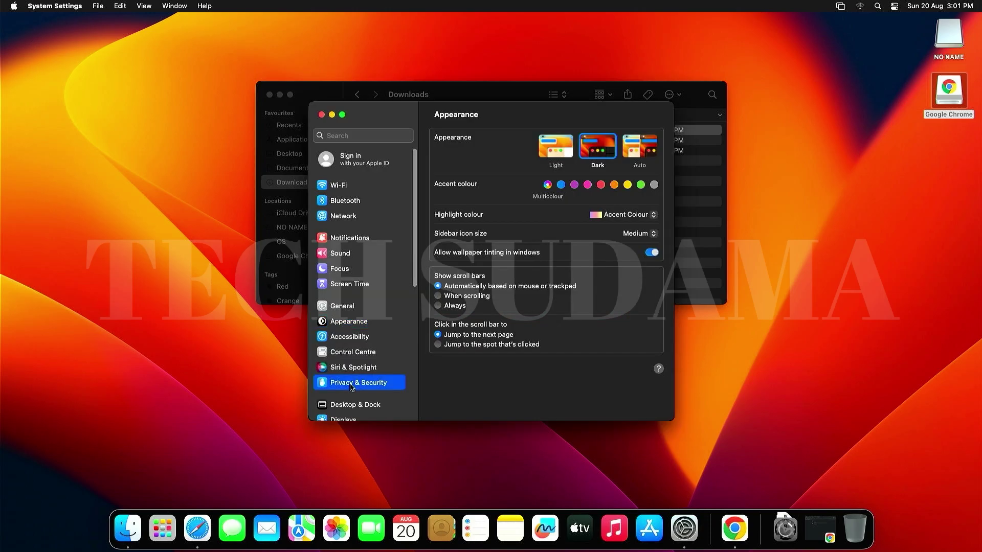
scroll(540, 316, "down", 10)
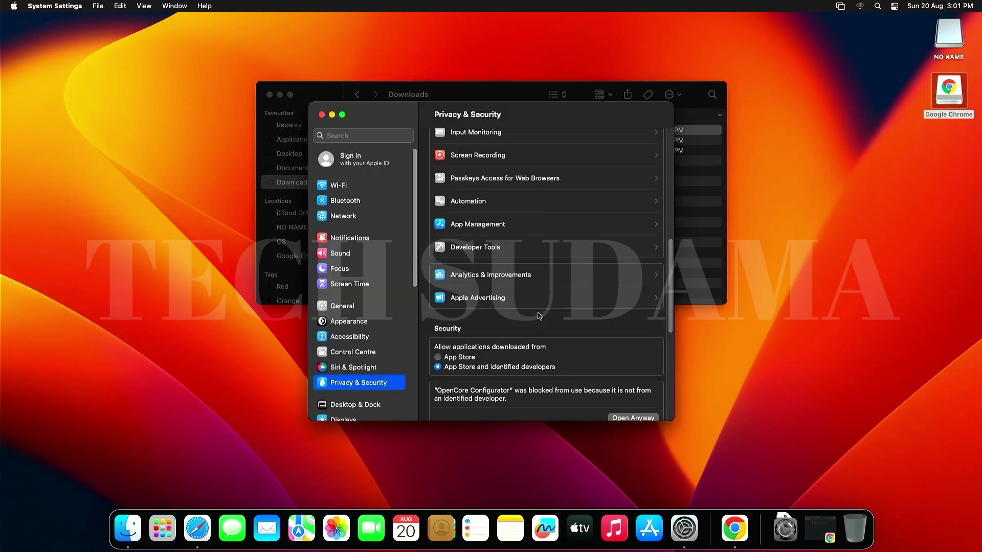
scroll(537, 316, "down", 5)
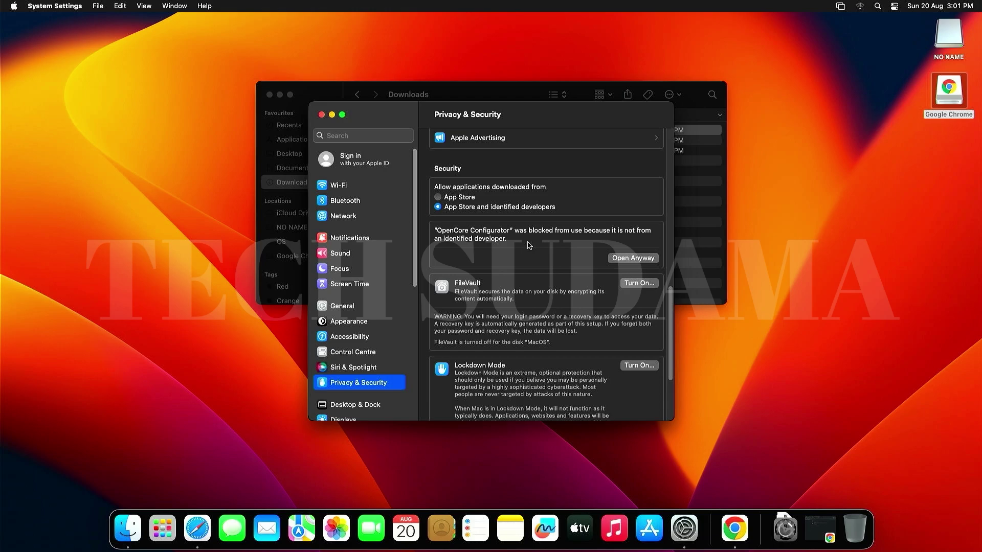
left_click(621, 258)
type("•")
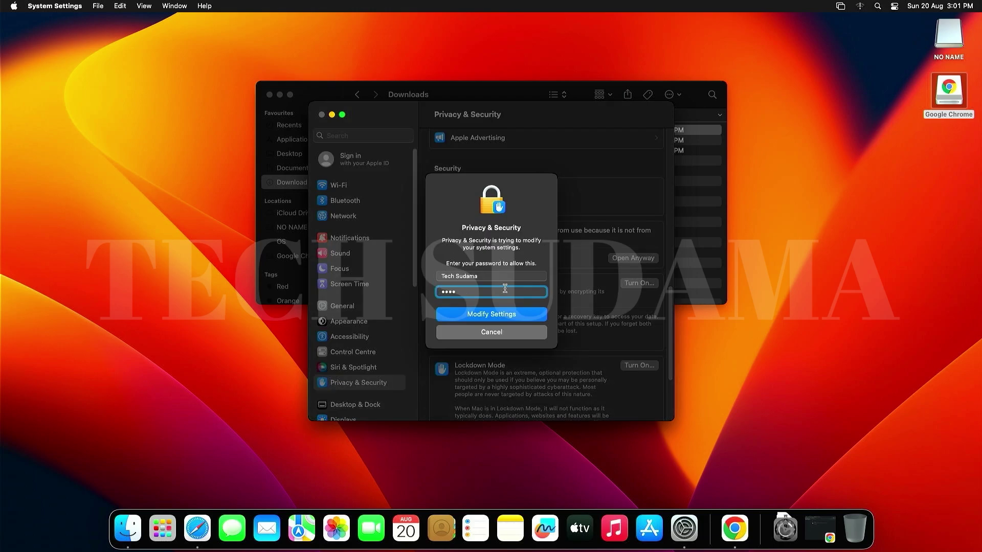
type("•••")
key("Return")
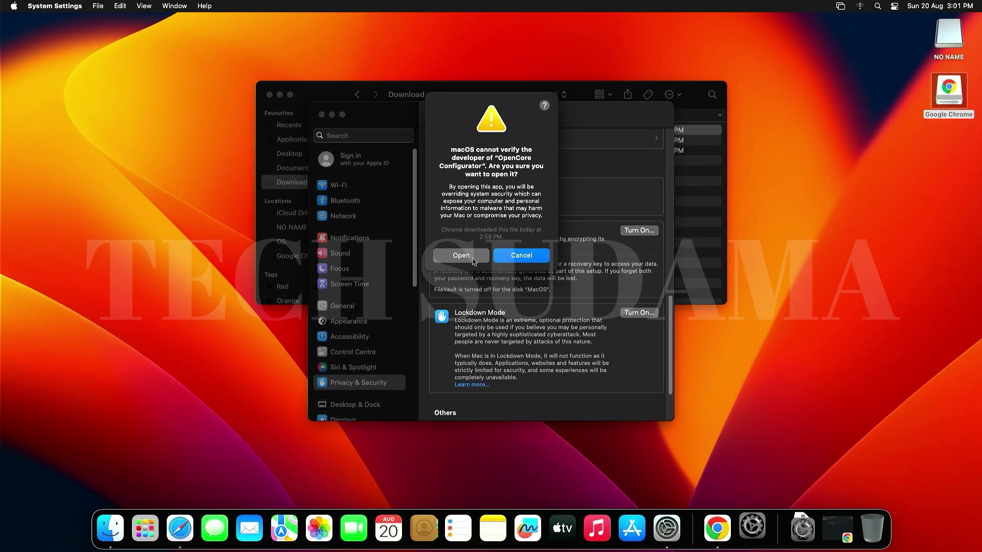
left_click(469, 261)
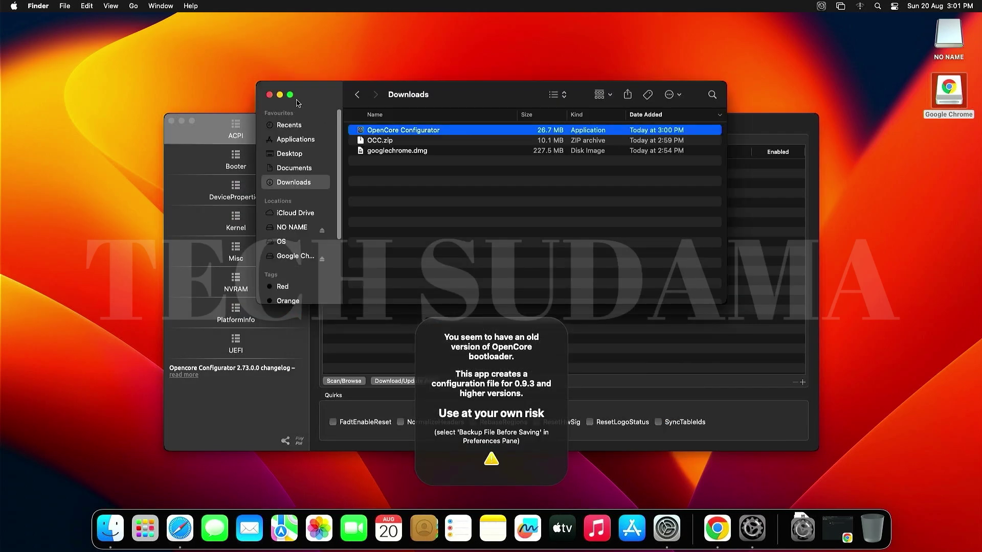
- Mount the disk0s1 EFI partition via Tools > Mount EFI with the admin password and open it in Finder
left_click(225, 8)
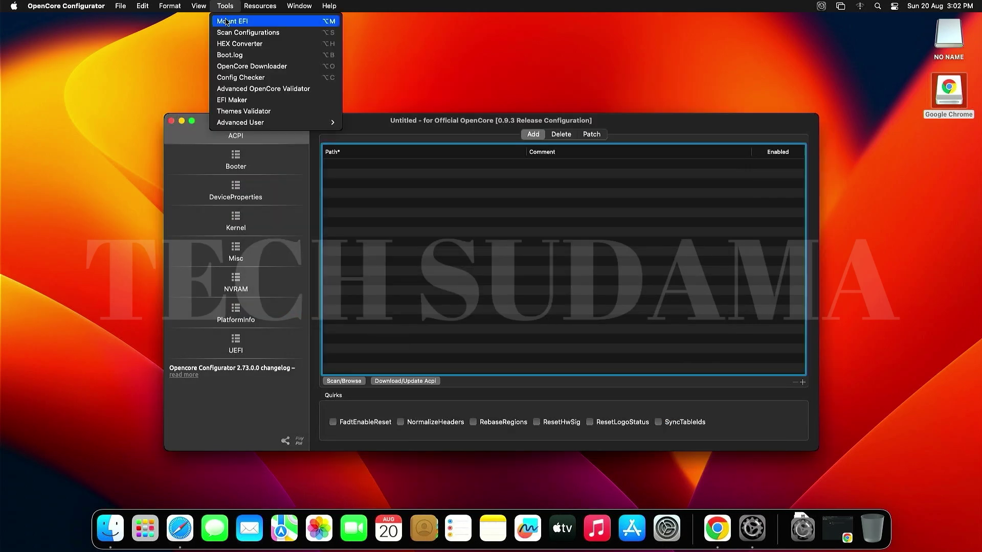
left_click(227, 22)
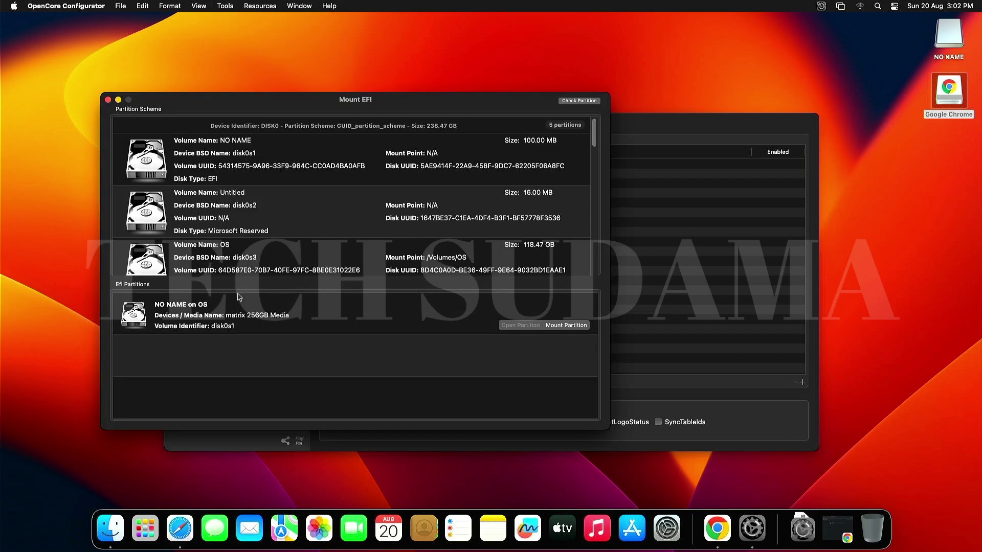
left_click(565, 326)
type("1111")
key("Return")
left_click(519, 327)
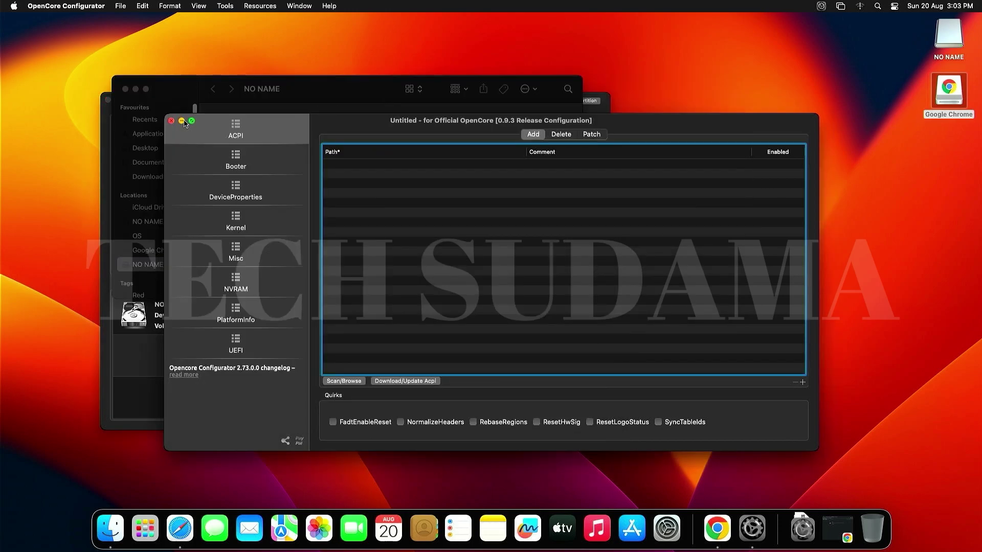
left_click(182, 122)
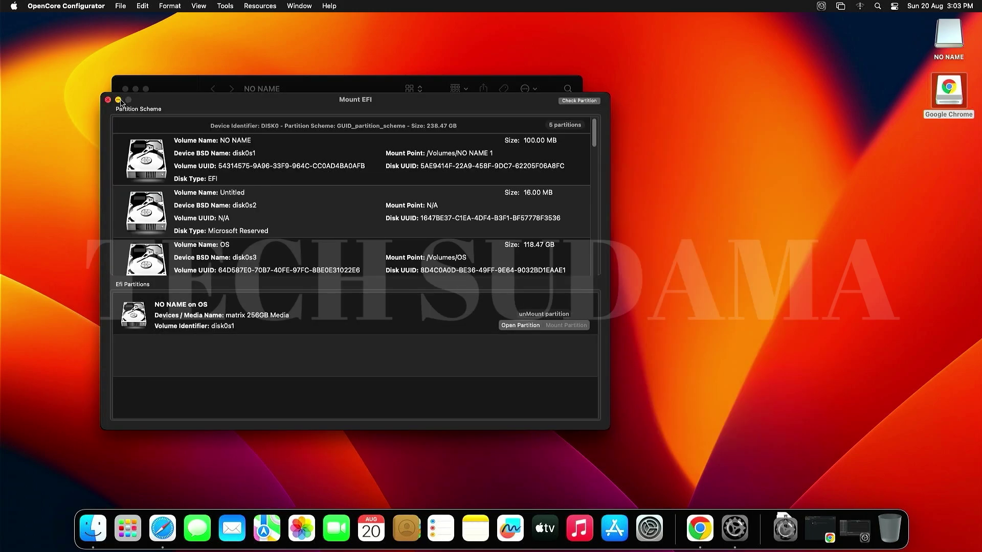
left_click(119, 101)
- Copy the BOOT and OC folders from the USB drive's EFI folder
double_click(943, 46)
double_click(675, 287)
left_click_drag(614, 331, 685, 295)
right_click(686, 295)
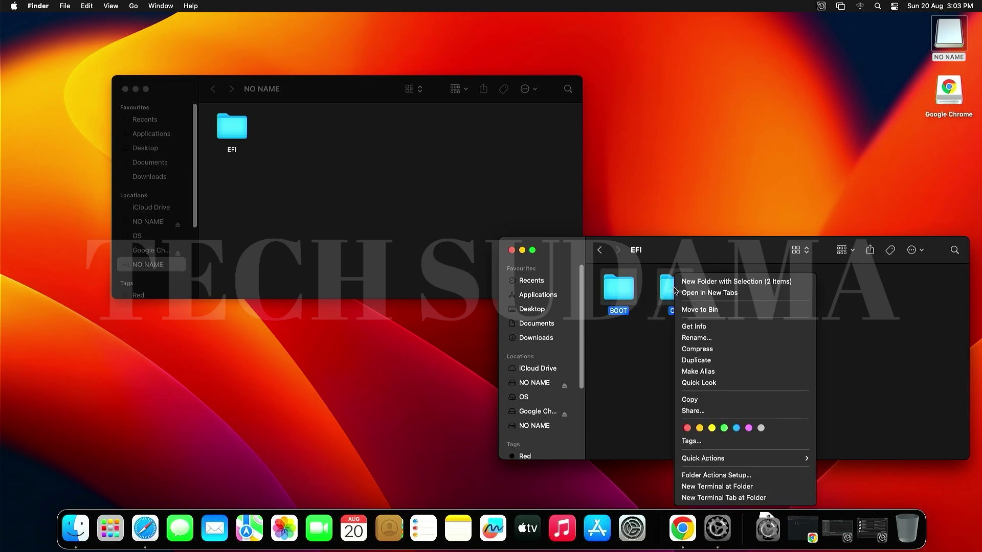
left_click(689, 400)
- Paste BOOT and OC into the internal partition's EFI folder, replacing the existing Boot folder
left_click(231, 127)
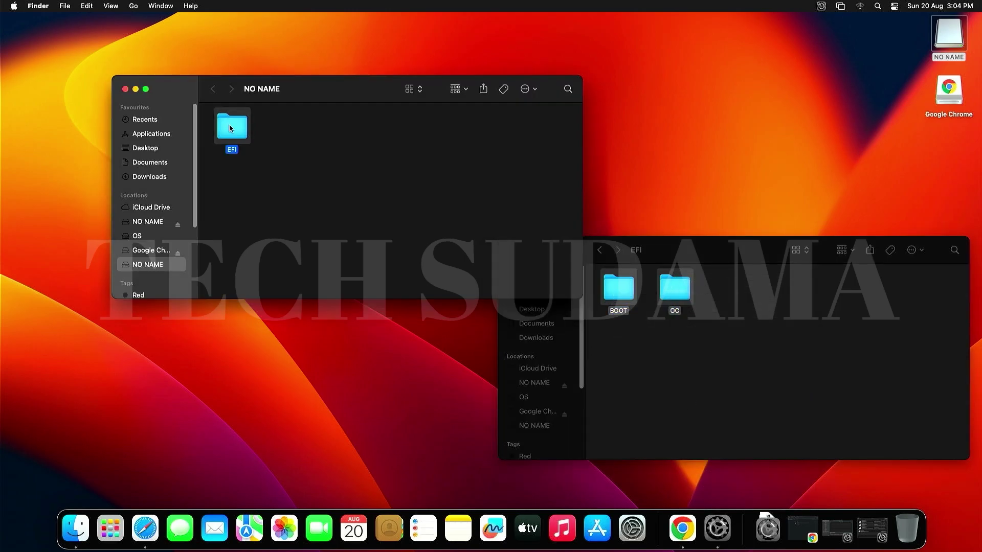
double_click(228, 128)
right_click(289, 195)
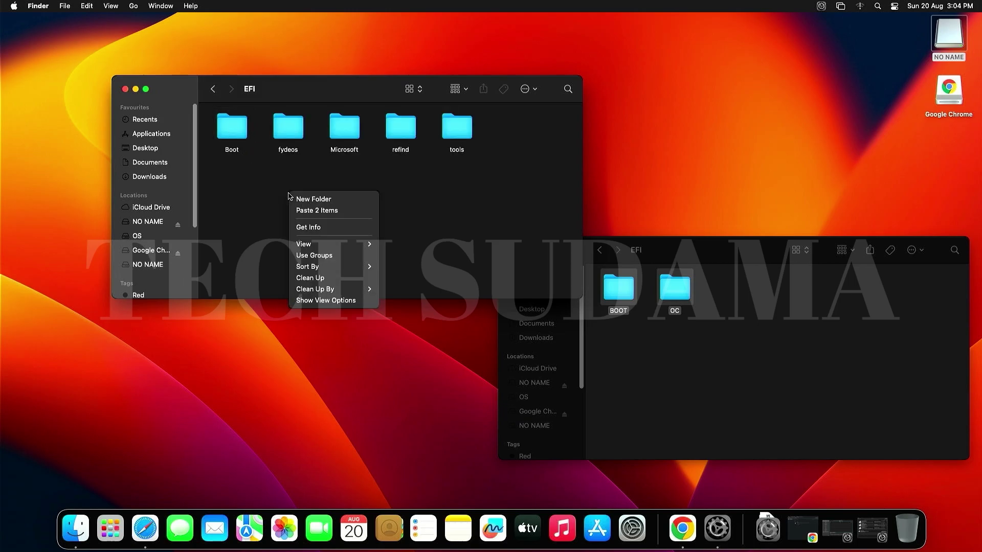
left_click(313, 215)
left_click(519, 192)
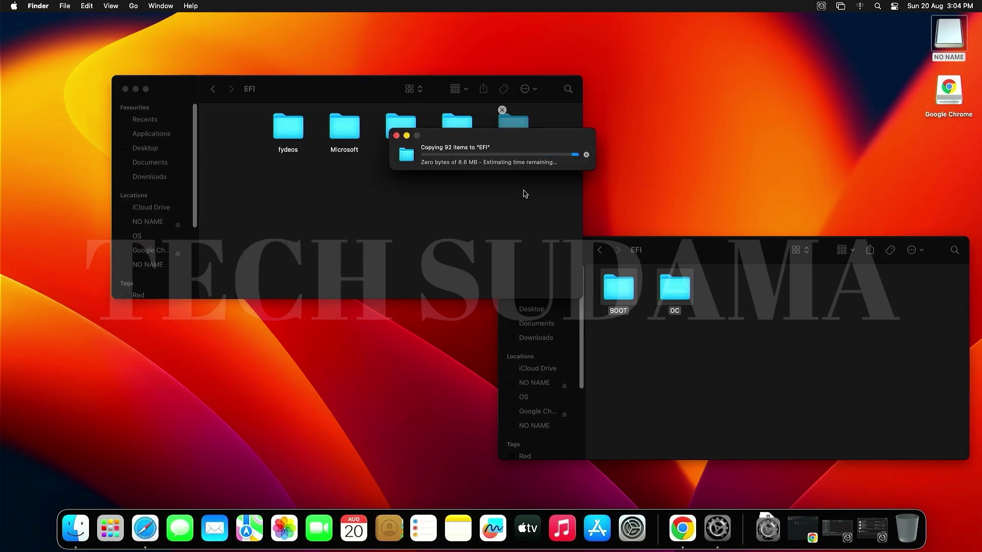
- Close both EFI folder windows and restart the Mac
left_click(126, 89)
left_click(511, 250)
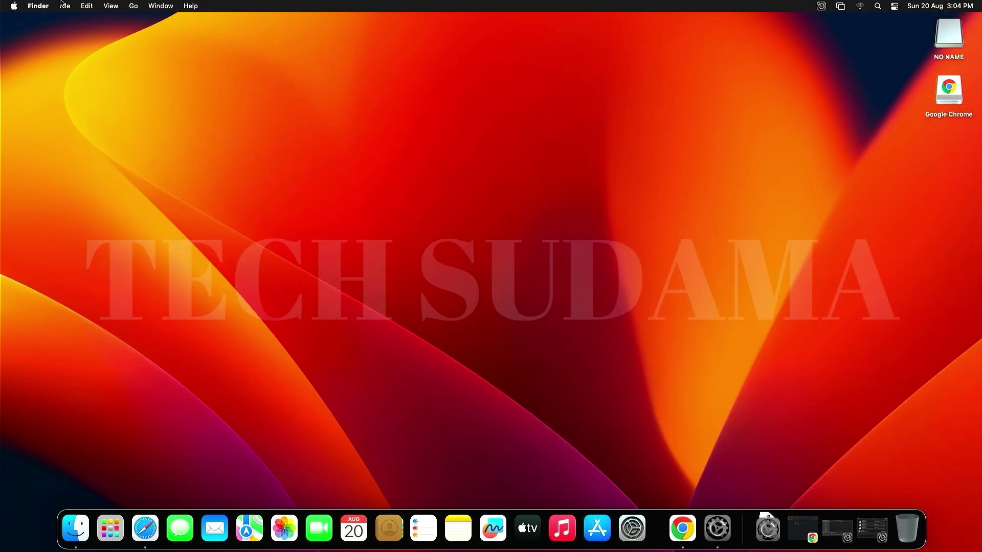
left_click(13, 6)
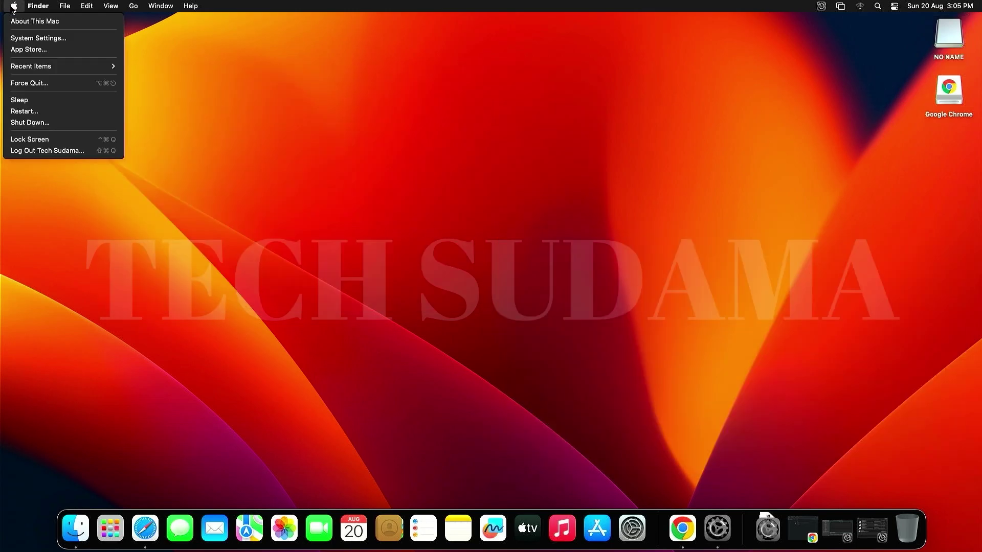
left_click(35, 112)
left_click(569, 189)
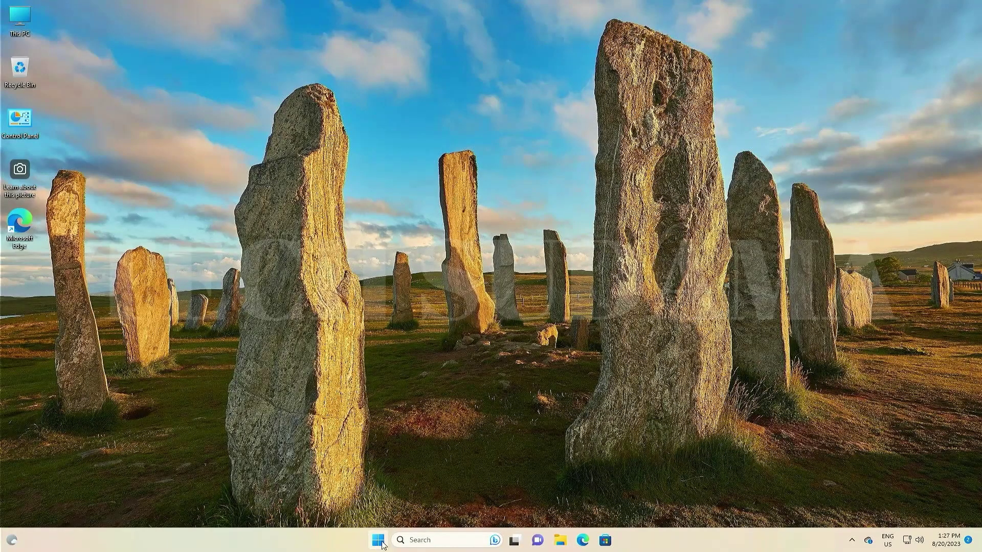
- Open Command Prompt as administrator, approving the UAC prompt
left_click(383, 542)
type("cmd")
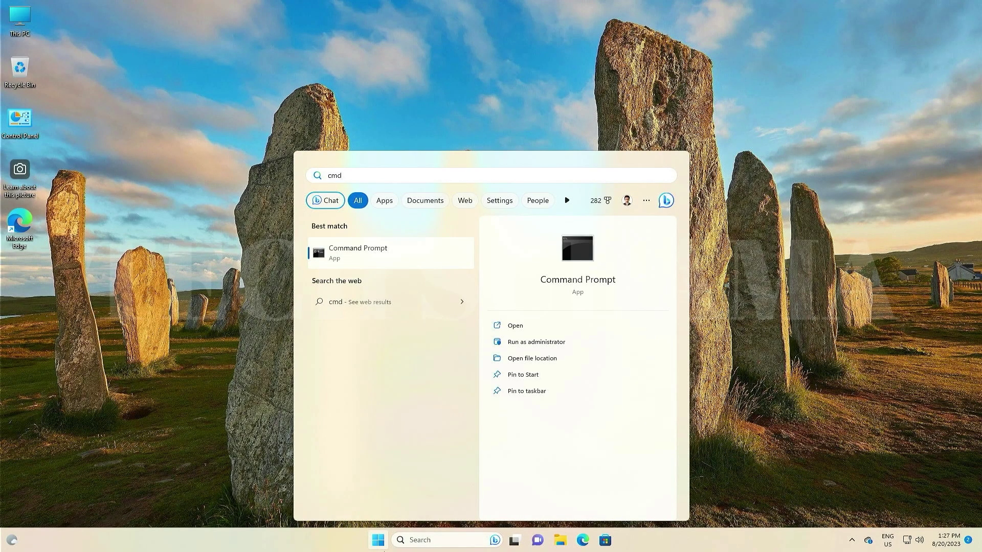
left_click(511, 343)
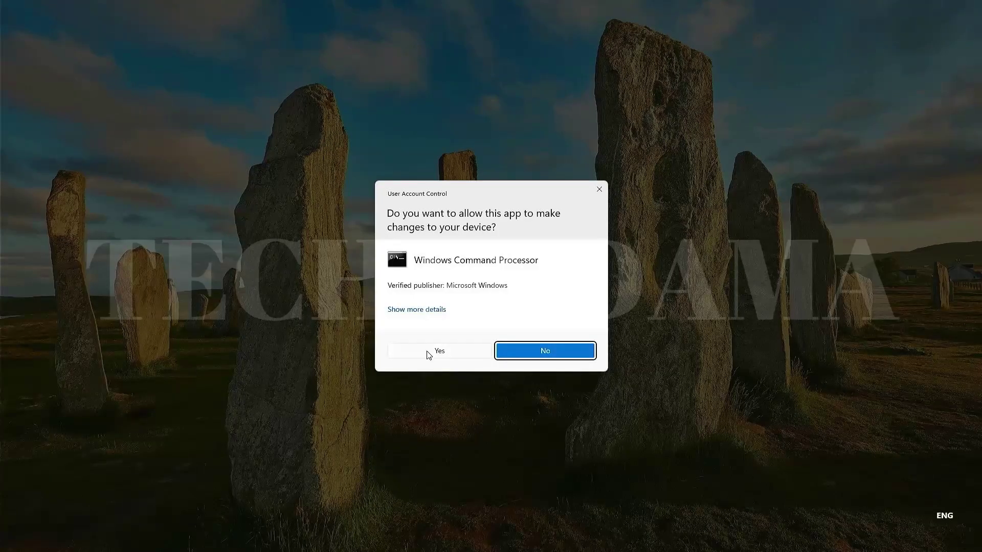
left_click(428, 351)
- Run bcdedit /set {bootmgr} path \efi\boot\bootx64.efi, close Command Prompt, and restart Windows
type("bcdedit /set {bootmgr} path \\efi\\boot\\bootx64.efi")
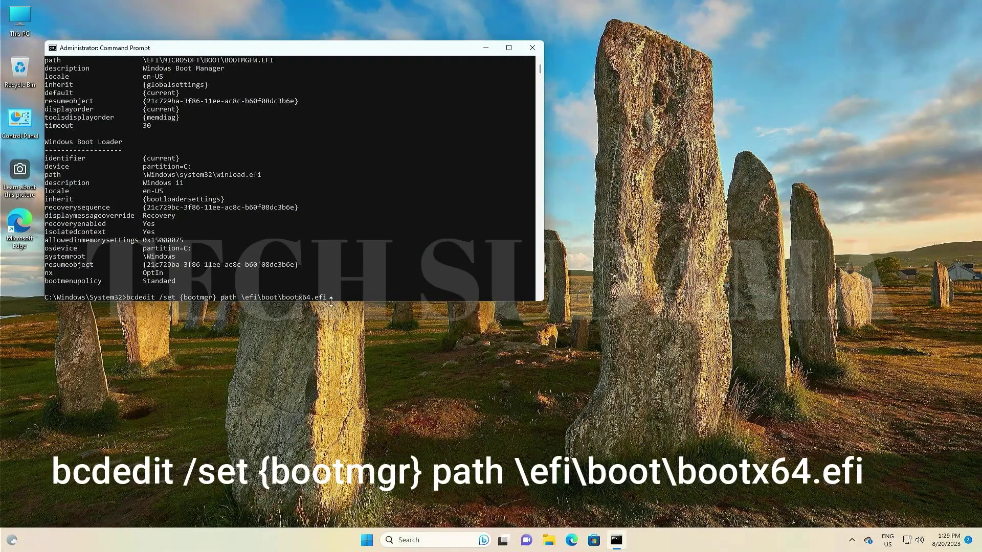
key("Return")
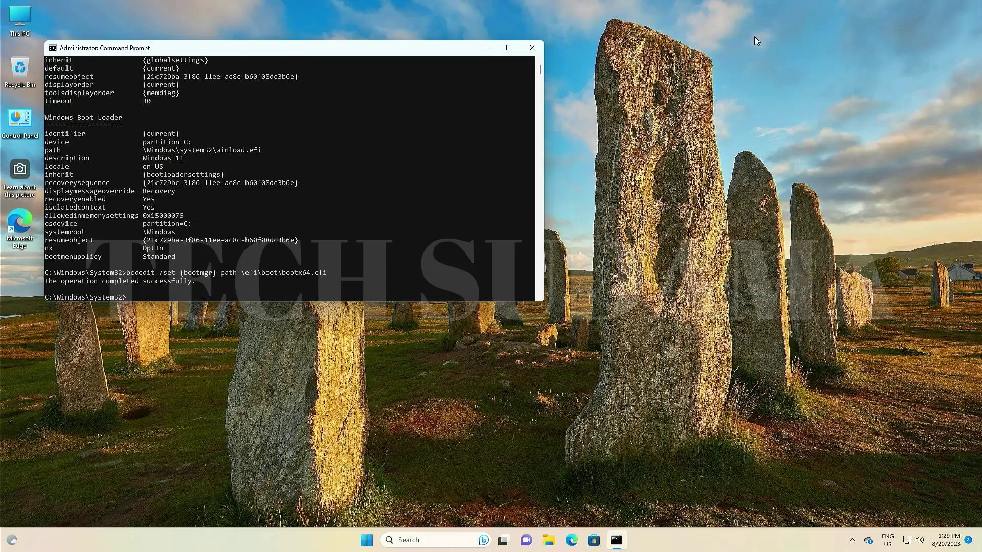
left_click(532, 47)
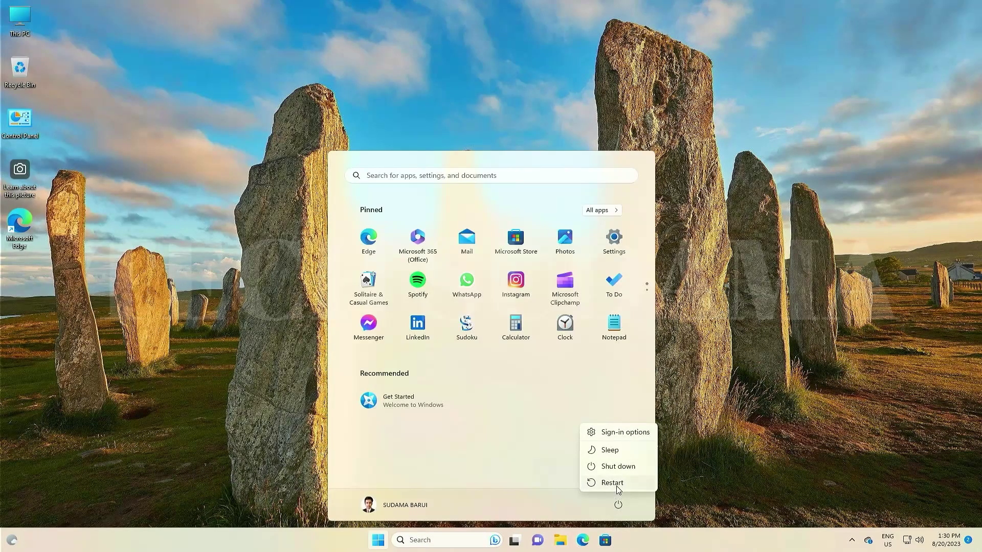
left_click(617, 483)
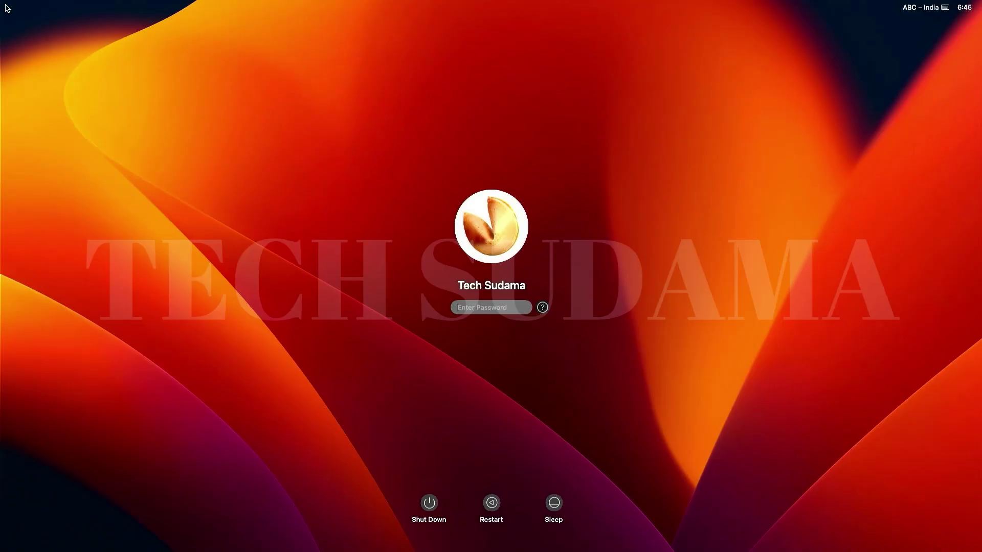
- Log in to macOS Ventura by entering the account password at the login screen
type("****")
key("Return")
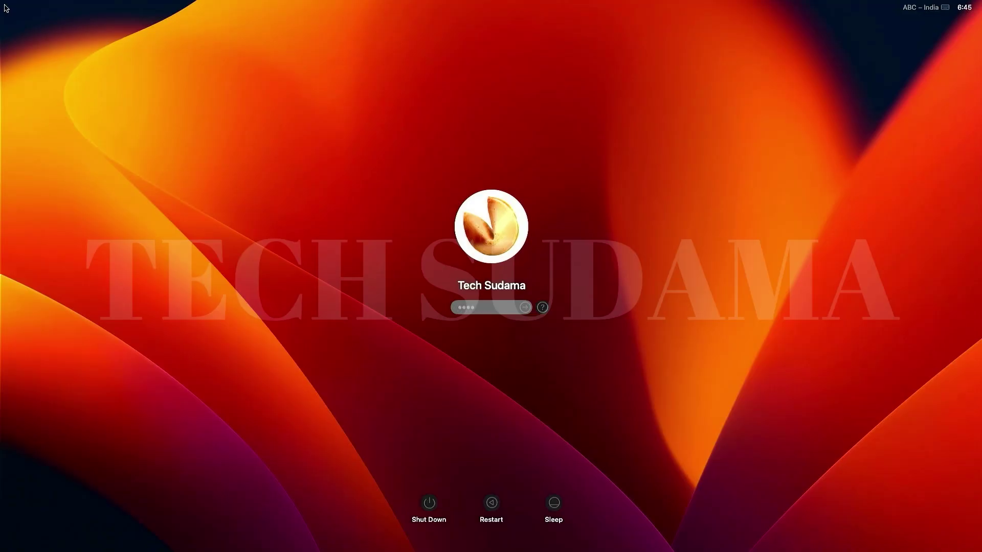